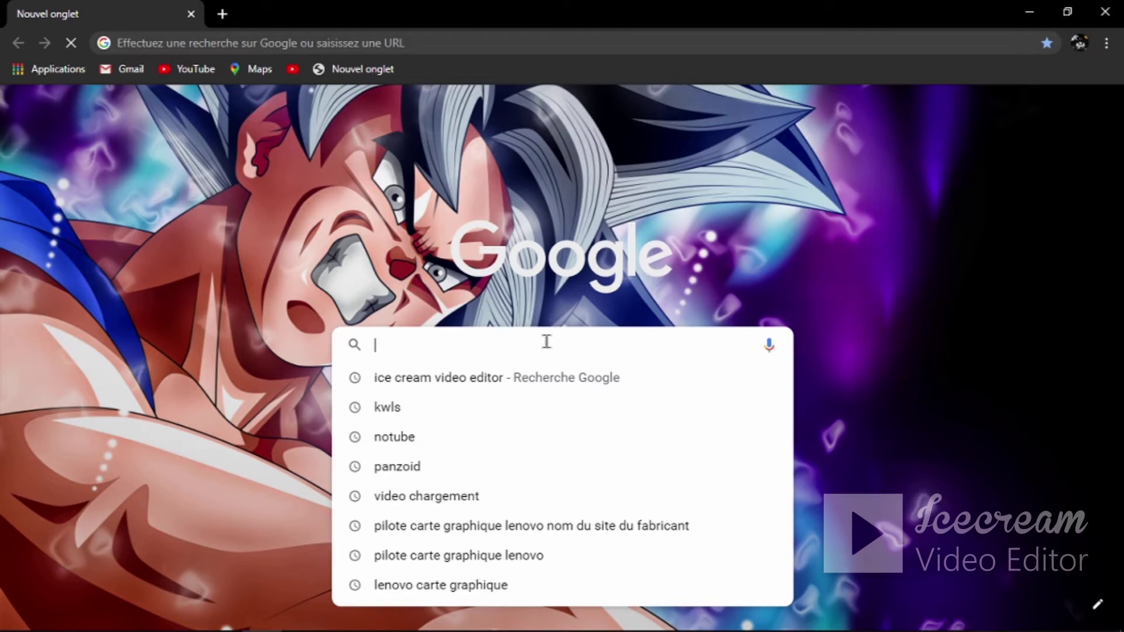
Search Google for "ice cream video editor", reloading until the results load, and open the icecreamapps.com Video Editor page
{"action": "left_click", "coordinate": [534, 383]}
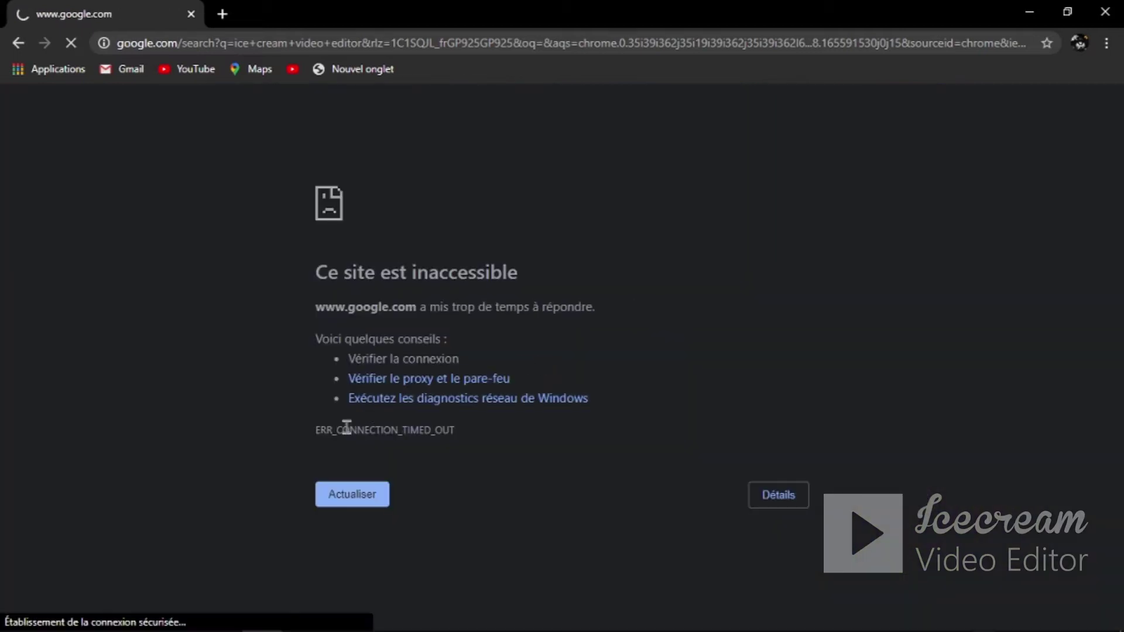
{"action": "left_click", "coordinate": [362, 496]}
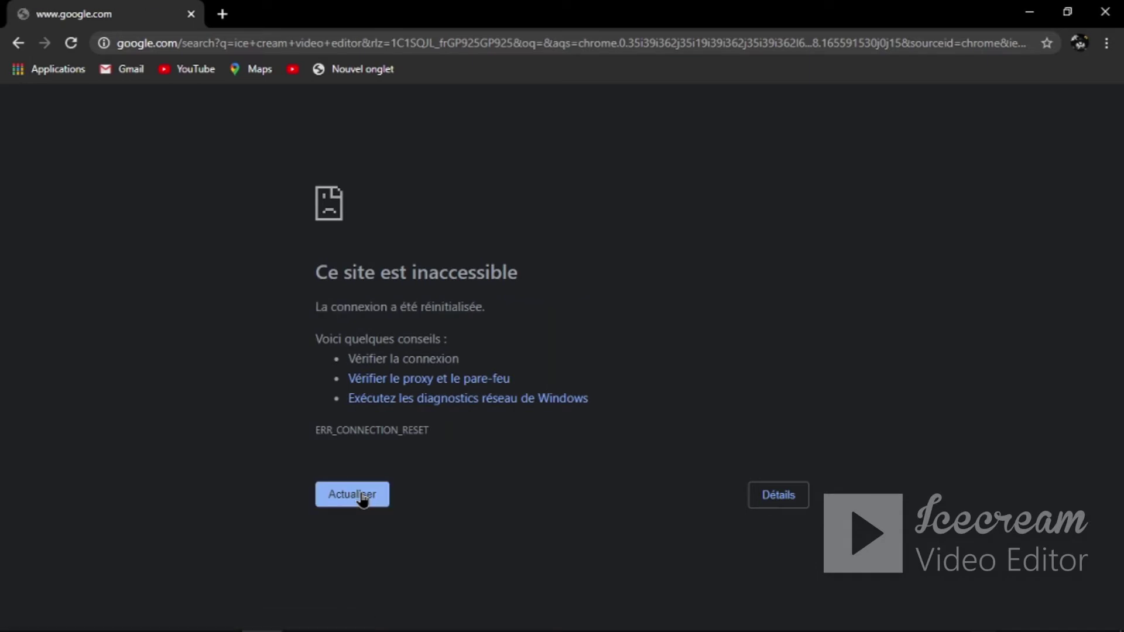
{"action": "left_click", "coordinate": [361, 498]}
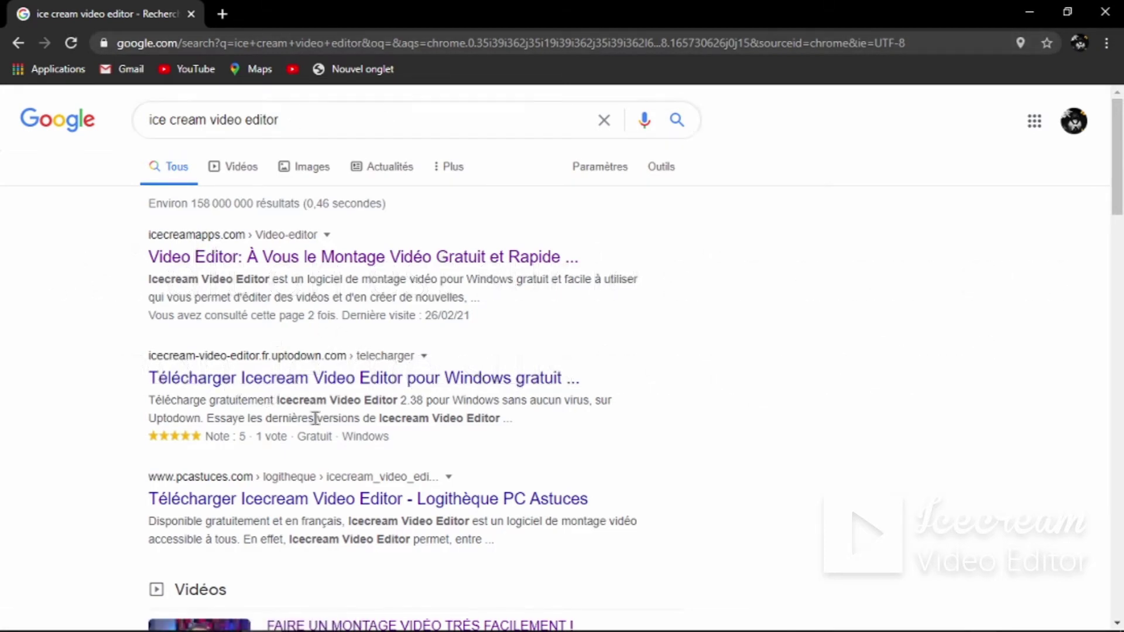
{"action": "scroll", "coordinate": [316, 418], "scroll_direction": "down", "scroll_amount": 7}
{"action": "scroll", "coordinate": [318, 426], "scroll_direction": "up", "scroll_amount": 7}
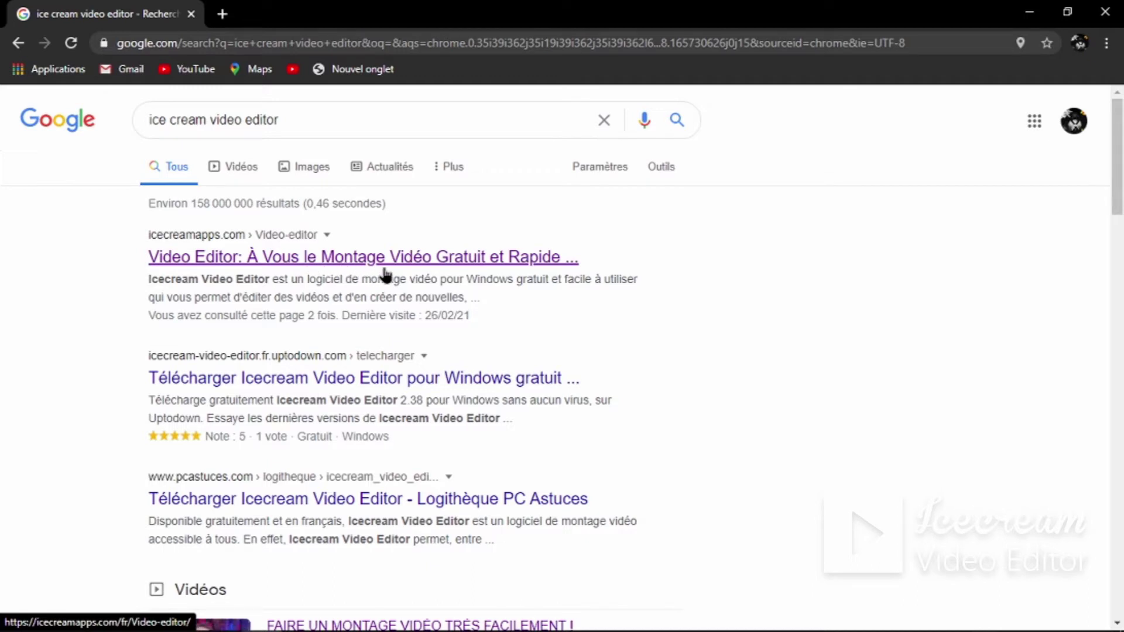
{"action": "left_click", "coordinate": [429, 267]}
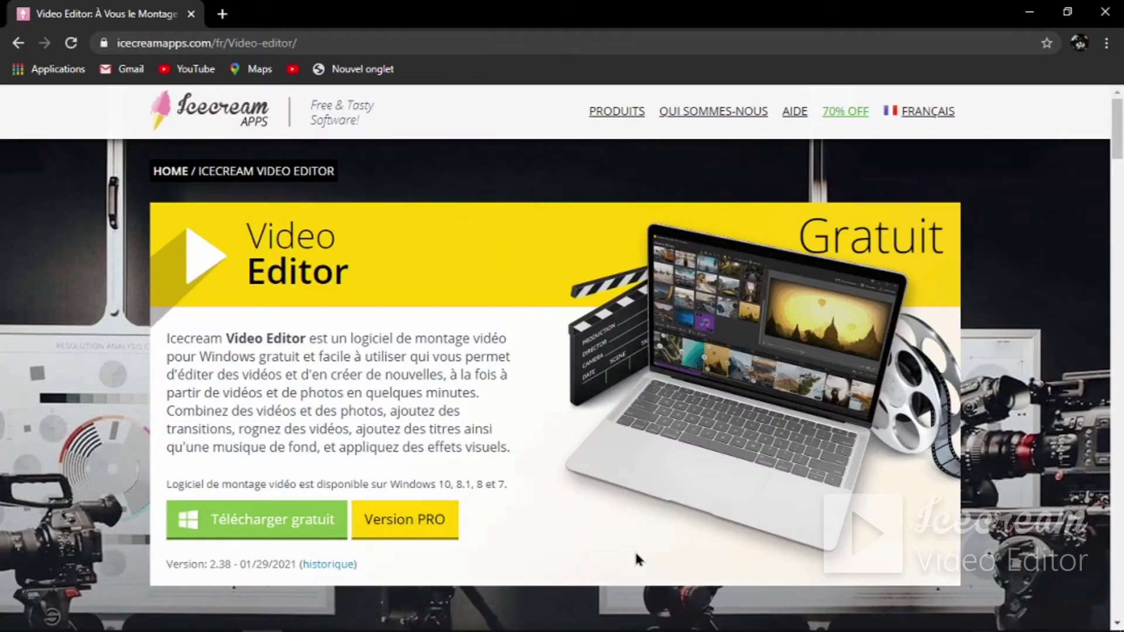
Look over the Icecream Video Editor product page and download the free Windows version
{"action": "scroll", "coordinate": [403, 389], "scroll_direction": "down", "scroll_amount": 8}
{"action": "scroll", "coordinate": [402, 389], "scroll_direction": "up", "scroll_amount": 8}
{"action": "scroll", "coordinate": [286, 283], "scroll_direction": "down", "scroll_amount": 6}
{"action": "scroll", "coordinate": [285, 283], "scroll_direction": "up", "scroll_amount": 3}
{"action": "scroll", "coordinate": [287, 285], "scroll_direction": "up", "scroll_amount": 1}
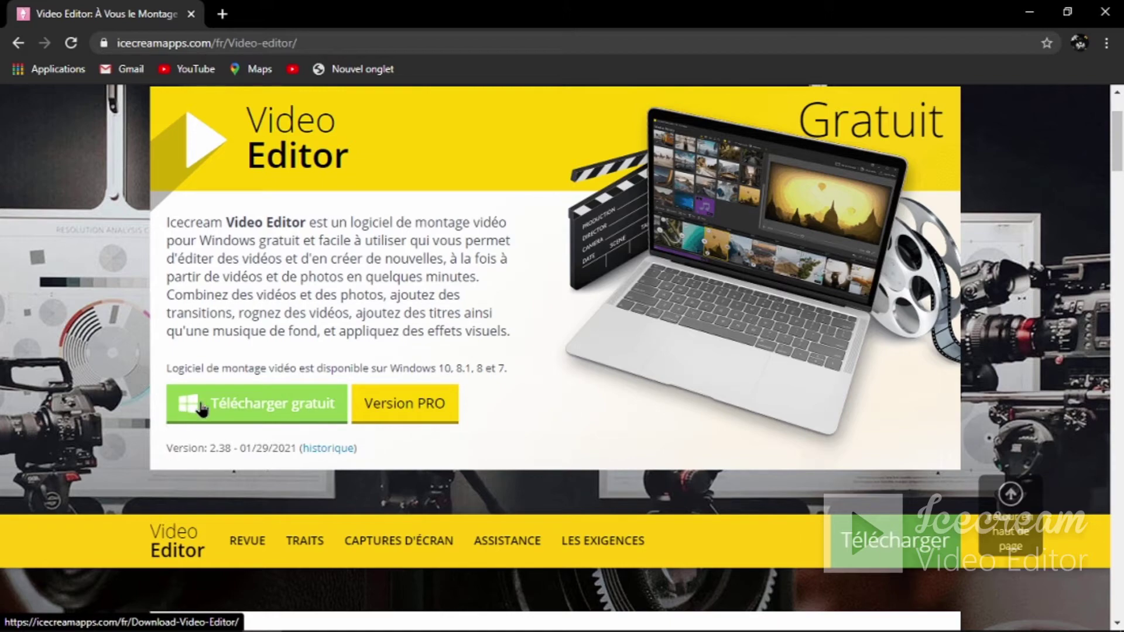
{"action": "scroll", "coordinate": [202, 410], "scroll_direction": "up", "scroll_amount": 2}
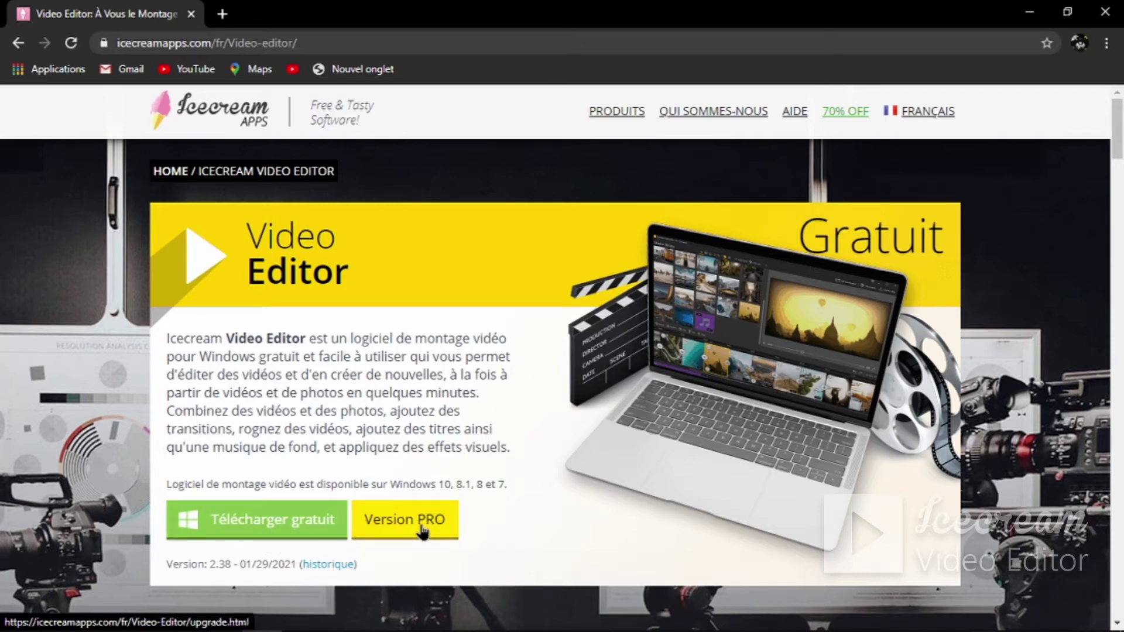
{"action": "left_click", "coordinate": [304, 522]}
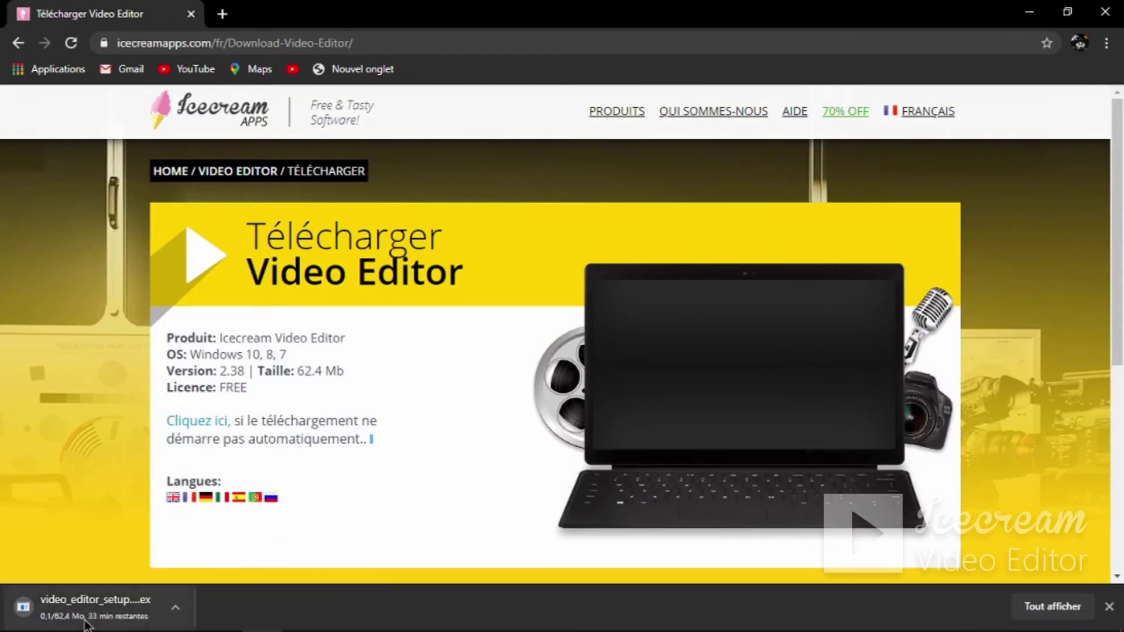
{"action": "left_click", "coordinate": [1069, 11]}
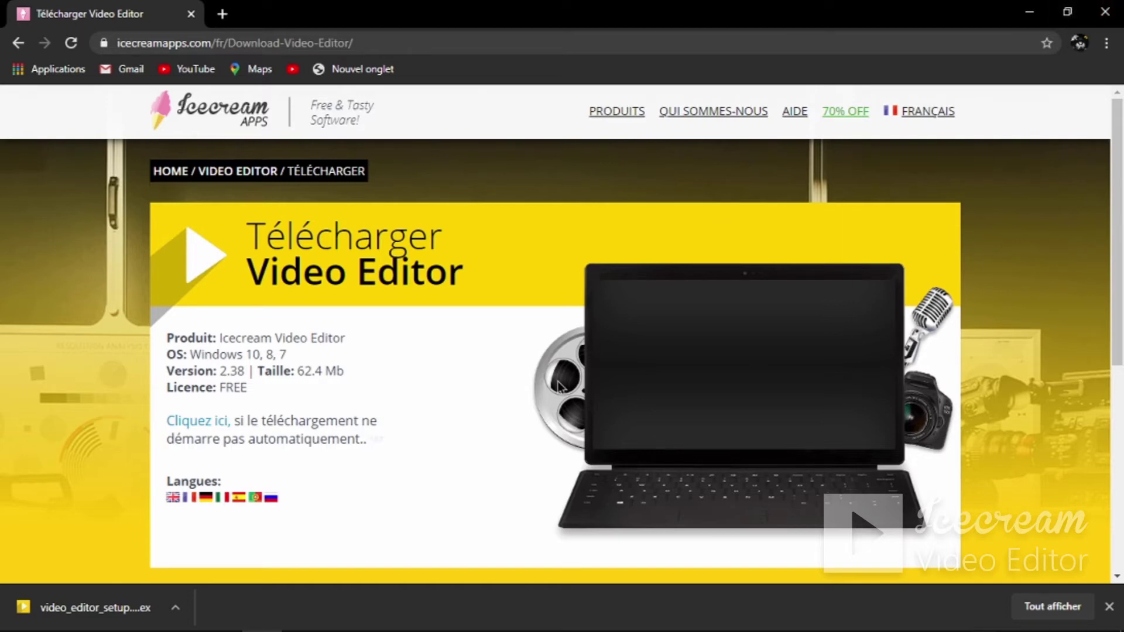
Run the downloaded video editor installer and accept Français as the setup language
{"action": "left_click", "coordinate": [126, 607]}
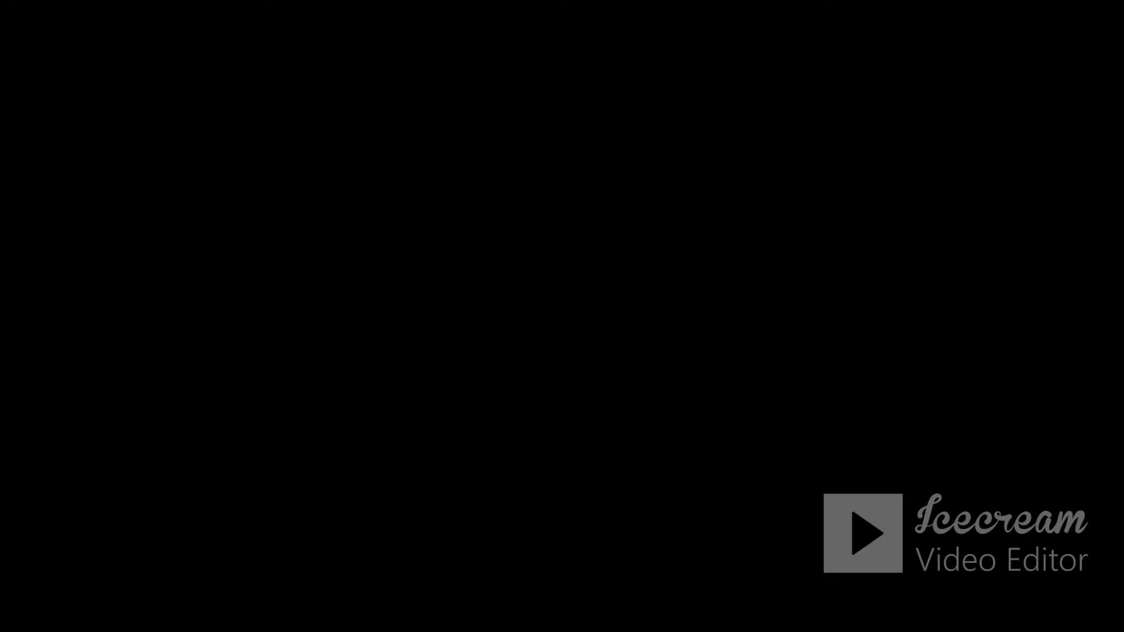
{"action": "left_click", "coordinate": [492, 428]}
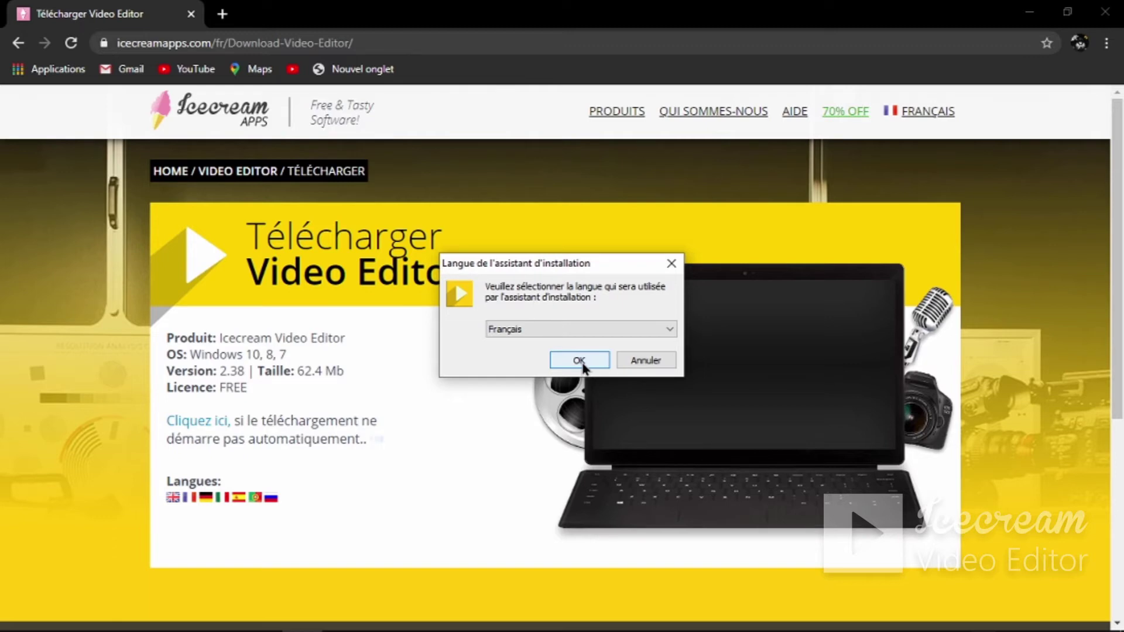
{"action": "left_click", "coordinate": [582, 363]}
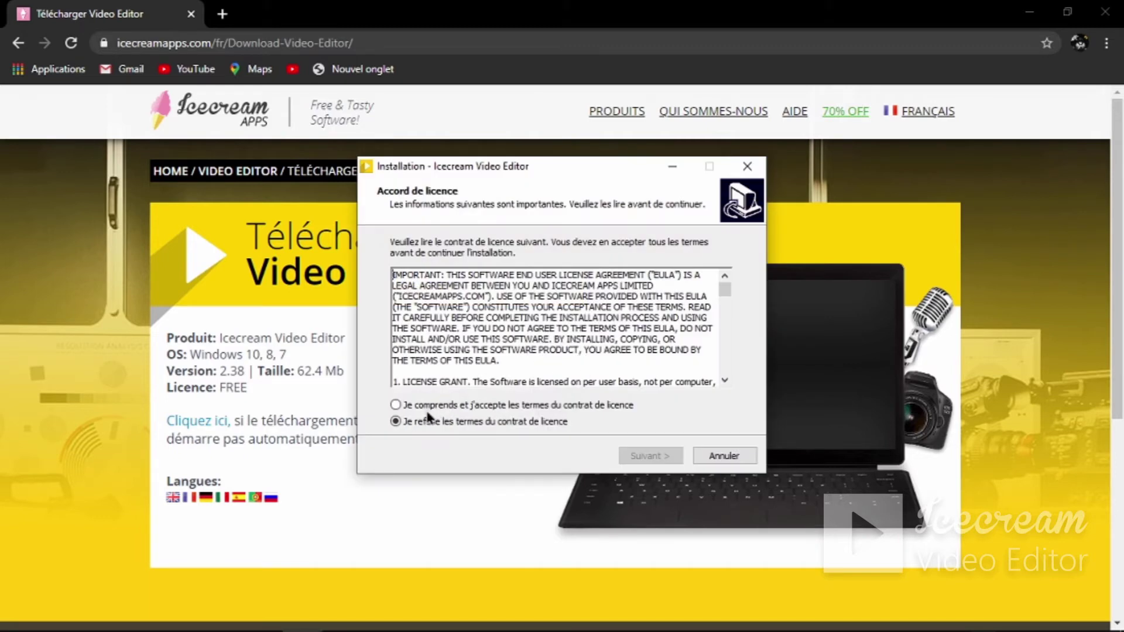
Accept the licence agreement and install Icecream Video Editor with the desktop icon and codecs options kept
{"action": "left_click", "coordinate": [396, 404]}
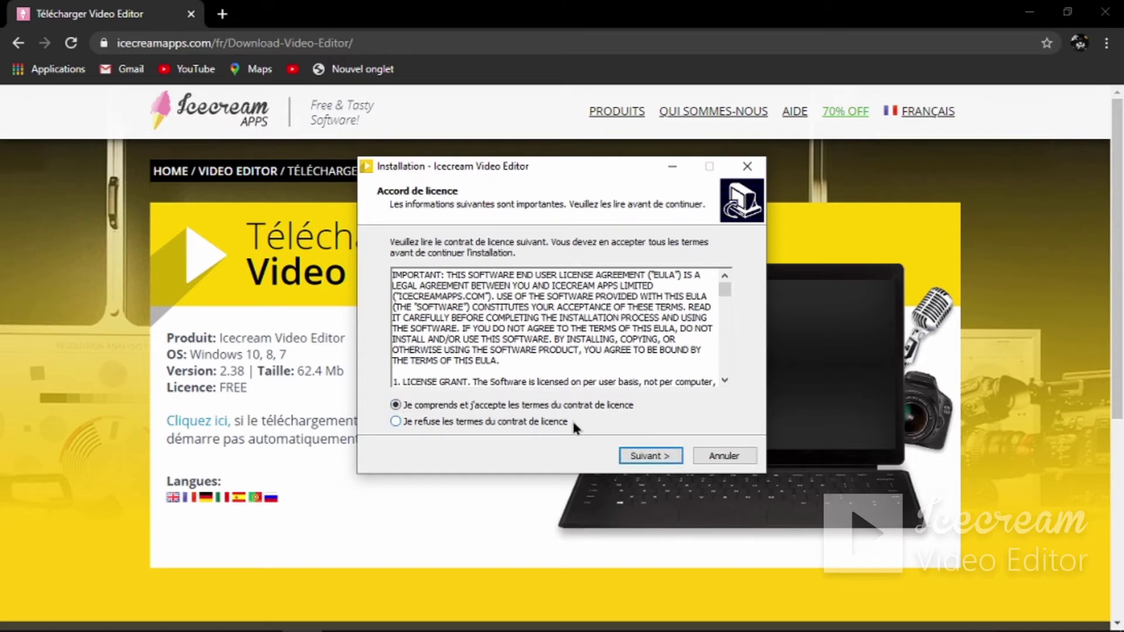
{"action": "left_click", "coordinate": [647, 455]}
{"action": "left_click", "coordinate": [642, 457]}
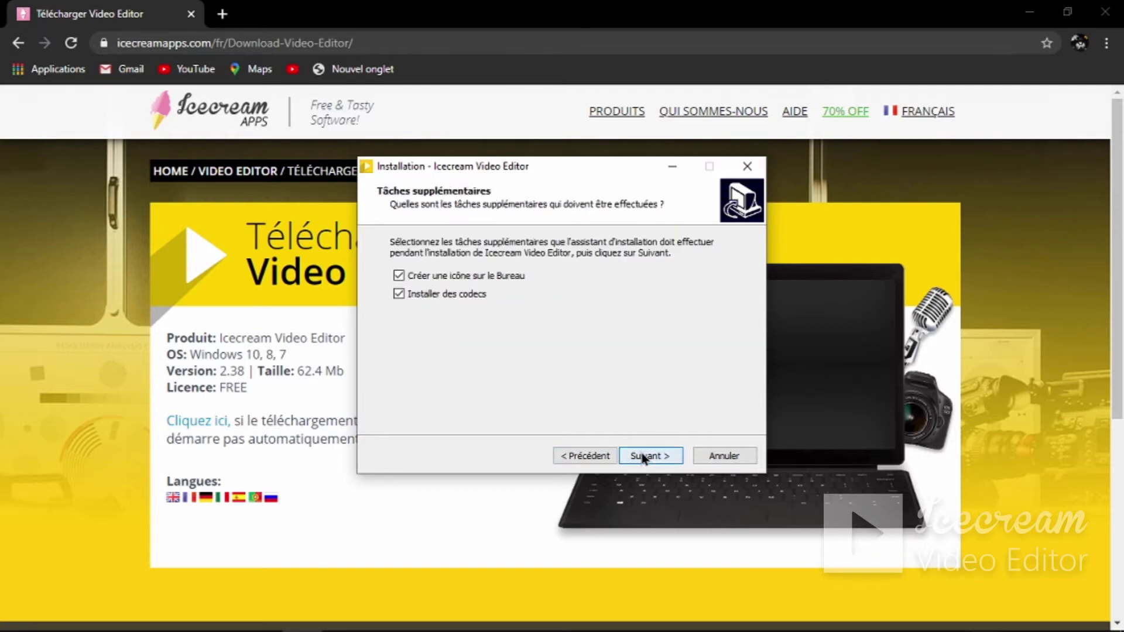
{"action": "left_click", "coordinate": [650, 460]}
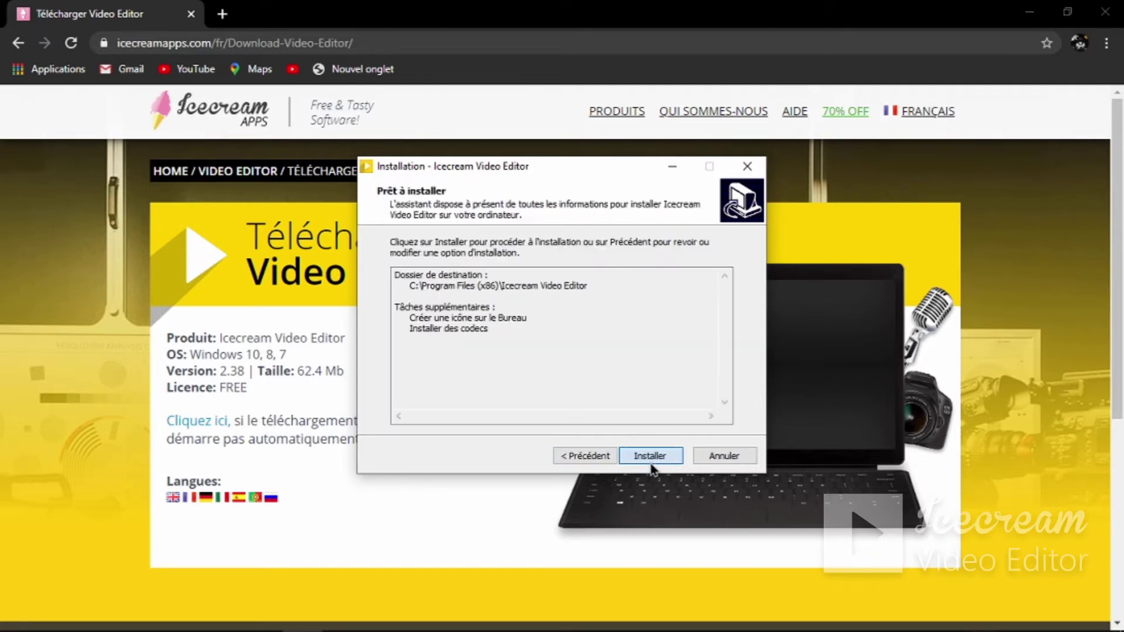
{"action": "left_click", "coordinate": [651, 463]}
Close the browser, finish the installation wizard and launch Icecream Video Editor from the desktop
{"action": "mouse_move", "coordinate": [683, 630]}
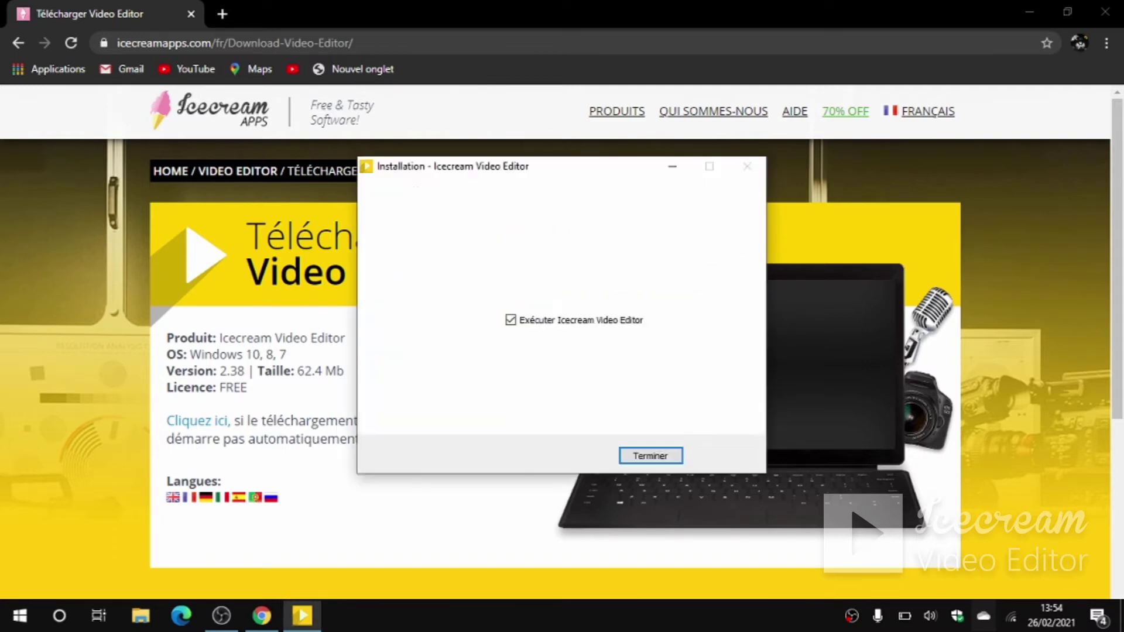
{"action": "key", "text": "Return"}
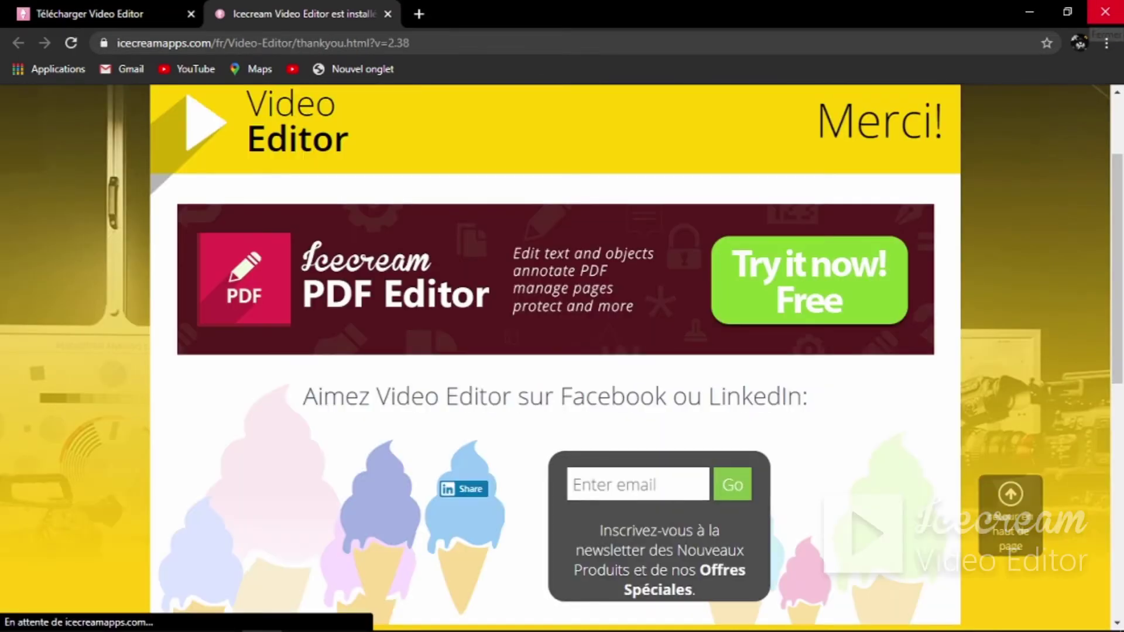
{"action": "left_click", "coordinate": [1105, 12]}
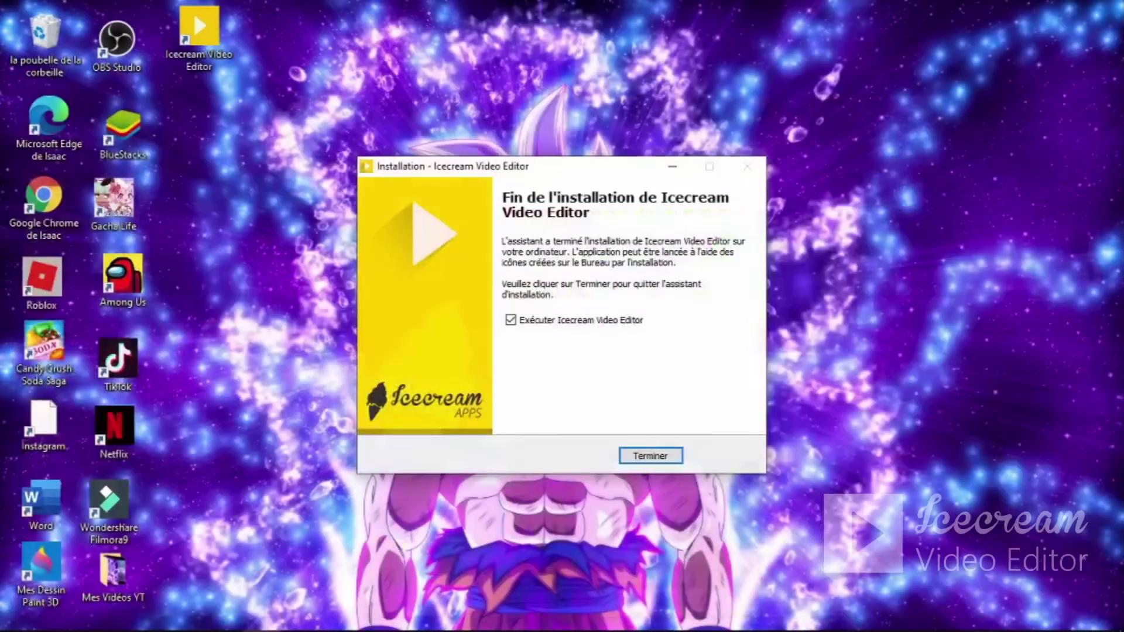
{"action": "left_click", "coordinate": [650, 456]}
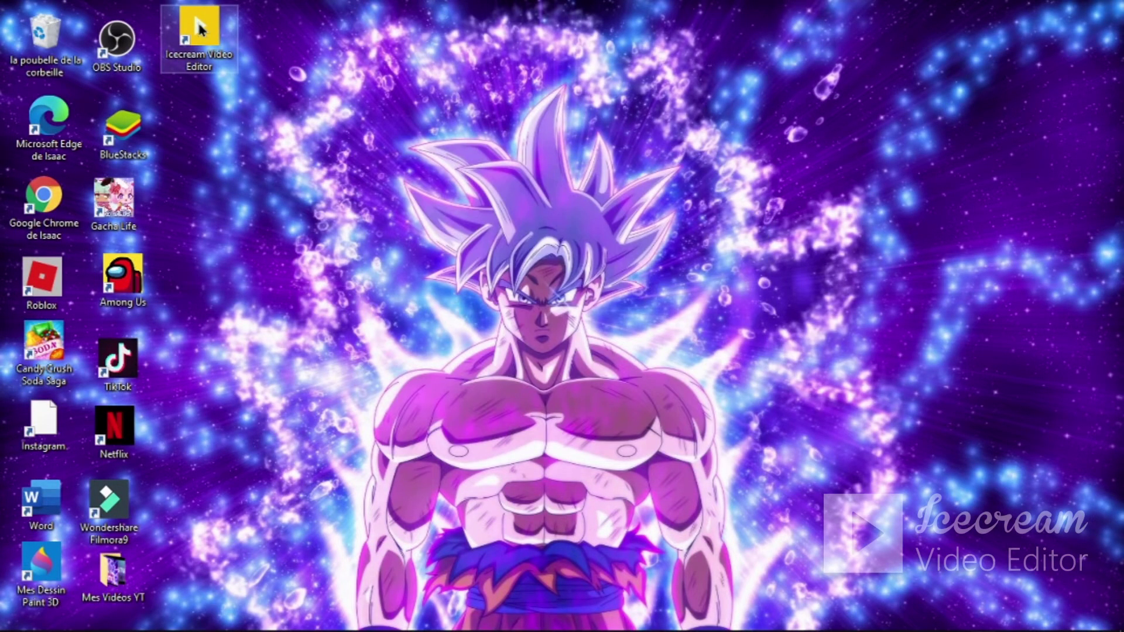
{"action": "double_click", "coordinate": [198, 26]}
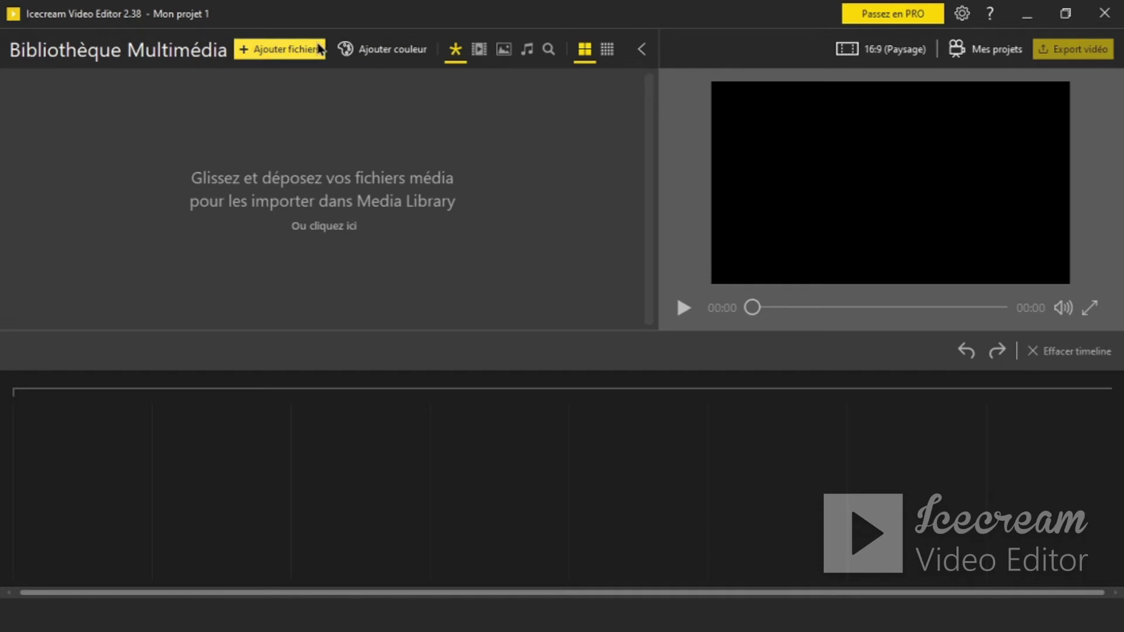
Import the intro video from the Téléchargements folder and place it on the timeline
{"action": "left_click", "coordinate": [275, 51]}
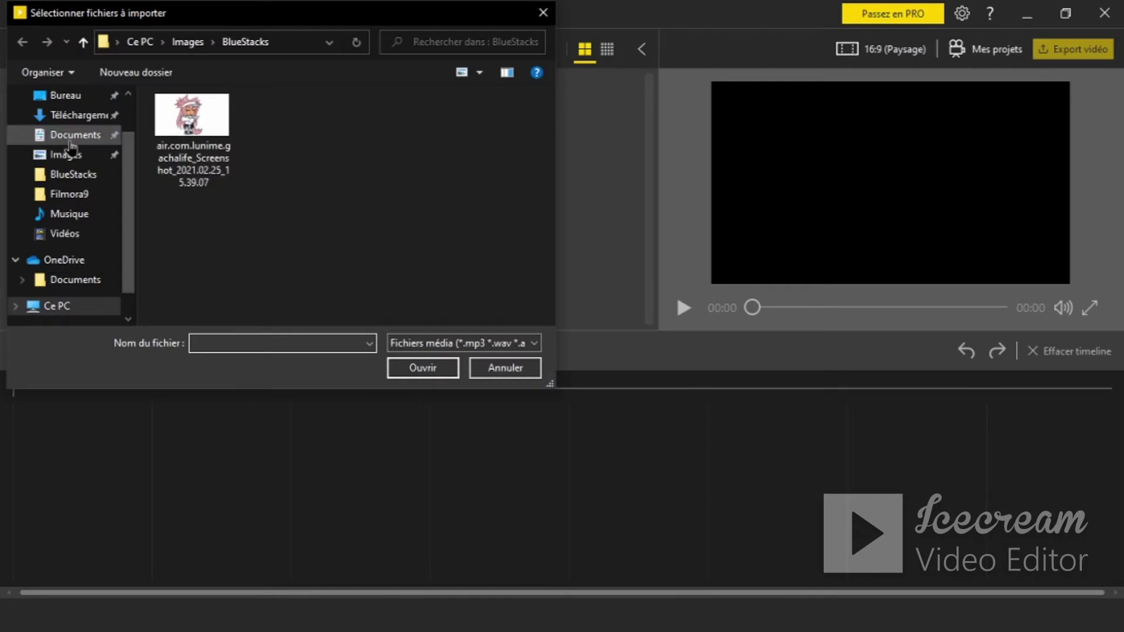
{"action": "left_click", "coordinate": [76, 122]}
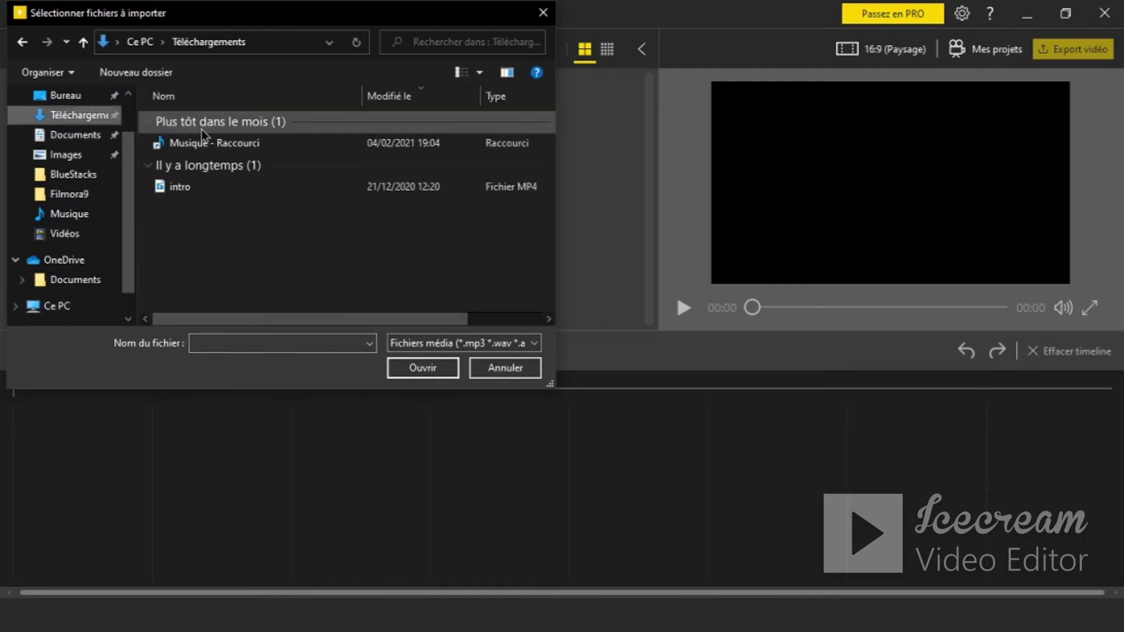
{"action": "double_click", "coordinate": [199, 189]}
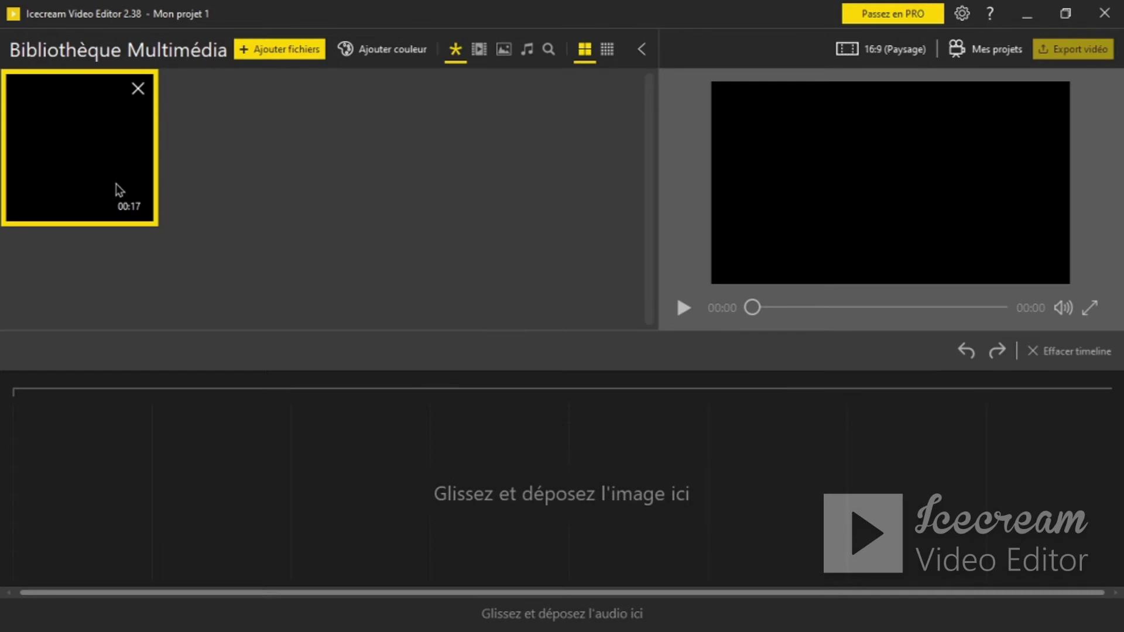
{"action": "left_click_drag", "start_coordinate": [116, 185], "coordinate": [232, 442]}
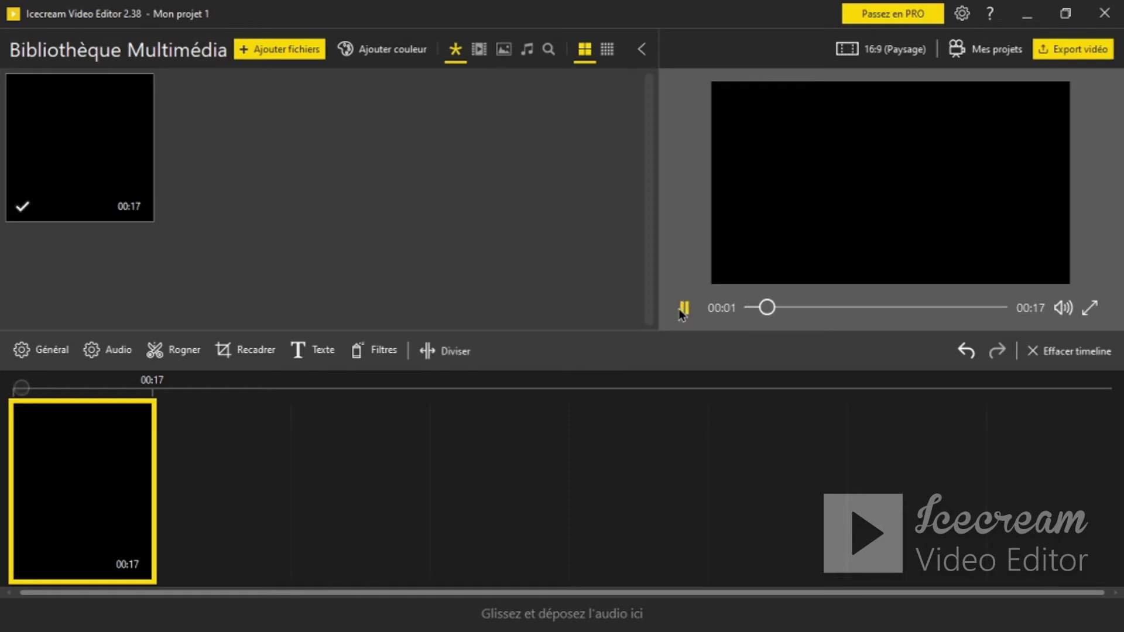
Preview the intro clip with the system volume lowered to 52, skip through to its end, and pause back at the start
{"action": "key", "text": "XF86AudioRaiseVolume"}
{"action": "key", "text": "XF86AudioLowerVolume"}
{"action": "key", "text": "XF86AudioLowerVolume"}
{"action": "key", "text": "XF86AudioLowerVolume"}
{"action": "key", "text": "XF86AudioLowerVolume"}
{"action": "key", "text": "XF86AudioLowerVolume"}
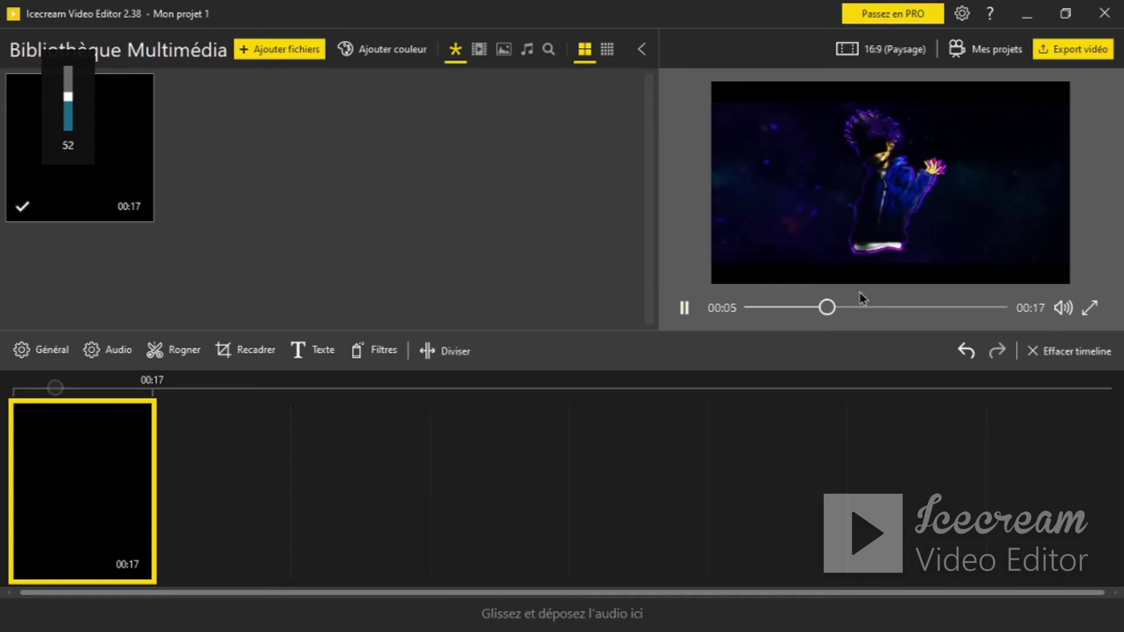
{"action": "left_click_drag", "start_coordinate": [848, 307], "coordinate": [999, 307]}
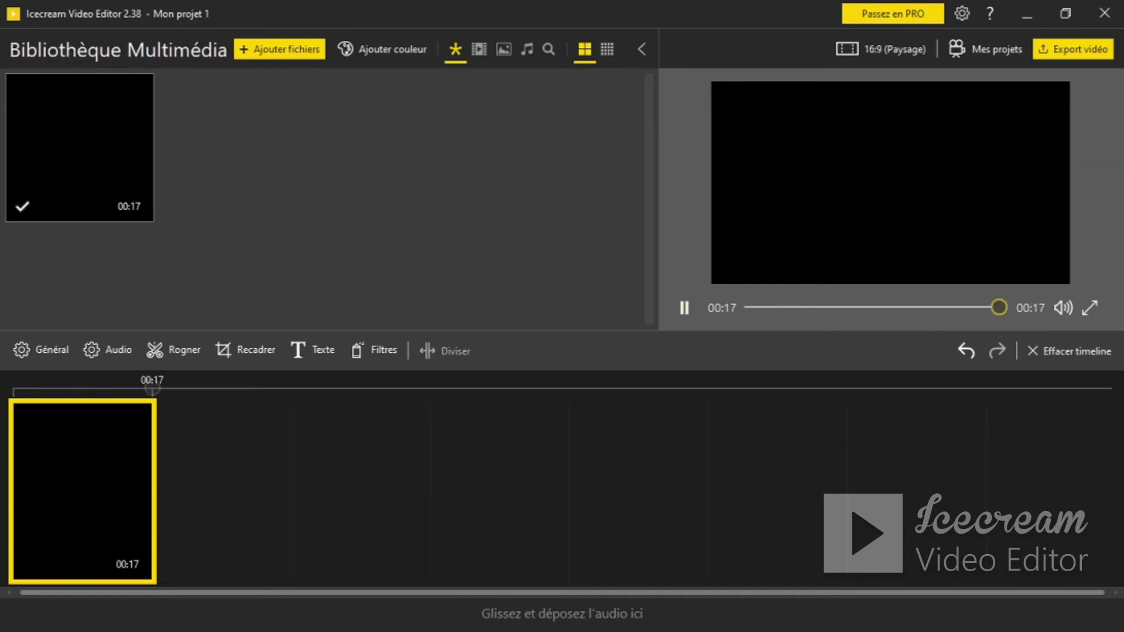
{"action": "left_click_drag", "start_coordinate": [1118, 308], "coordinate": [680, 332]}
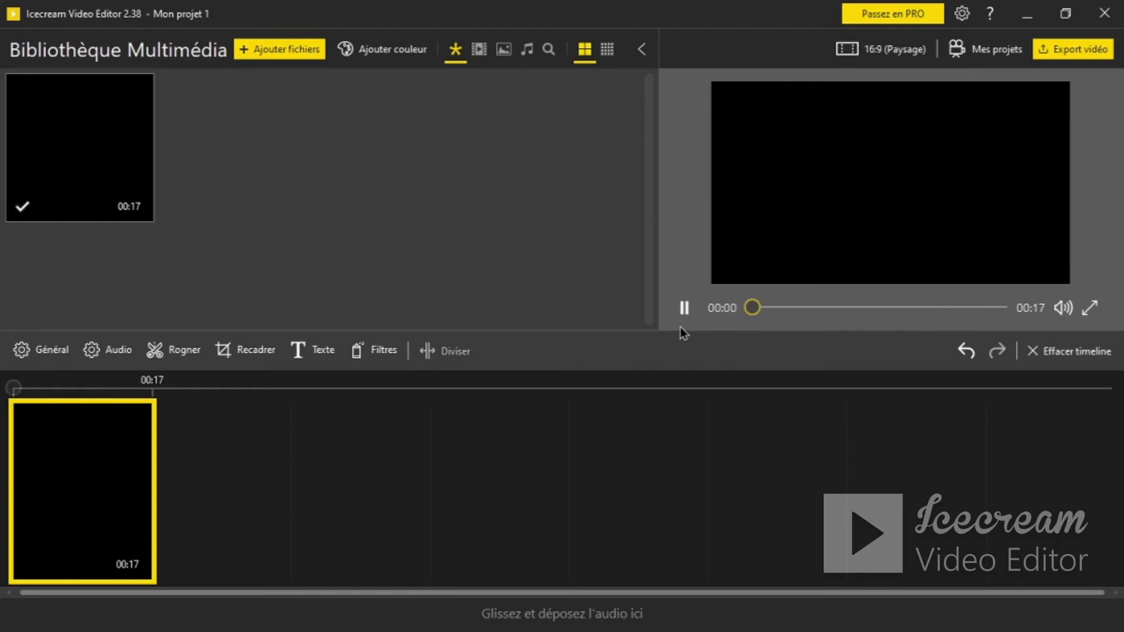
{"action": "left_click", "coordinate": [682, 310]}
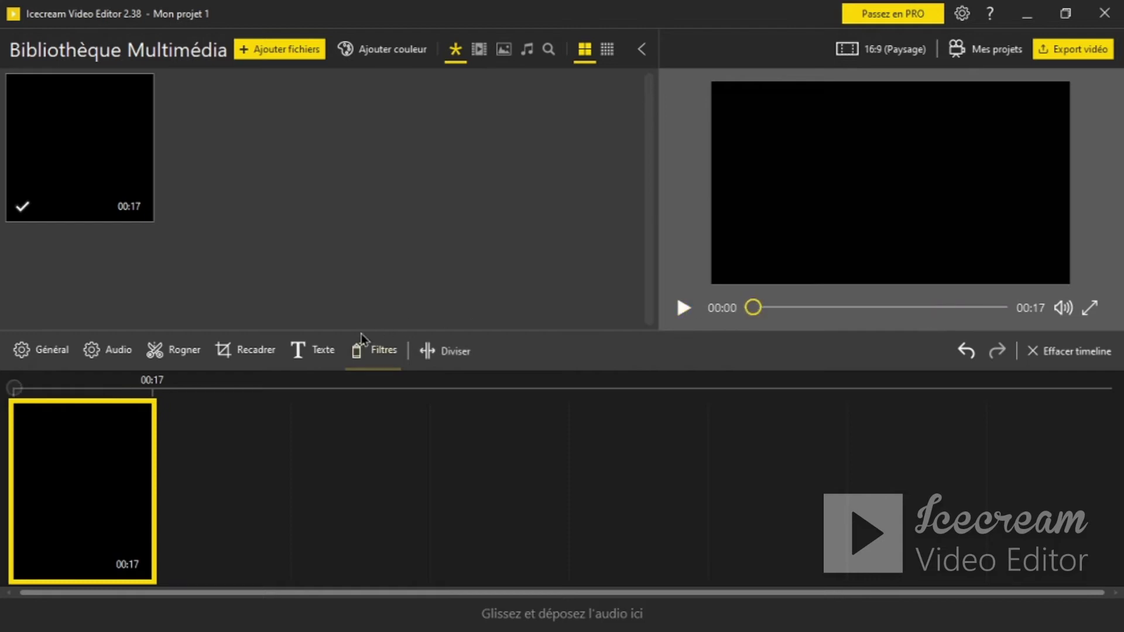
Preview the intro clip in the text editor and enter the overlay text "voila"
{"action": "left_click", "coordinate": [310, 353]}
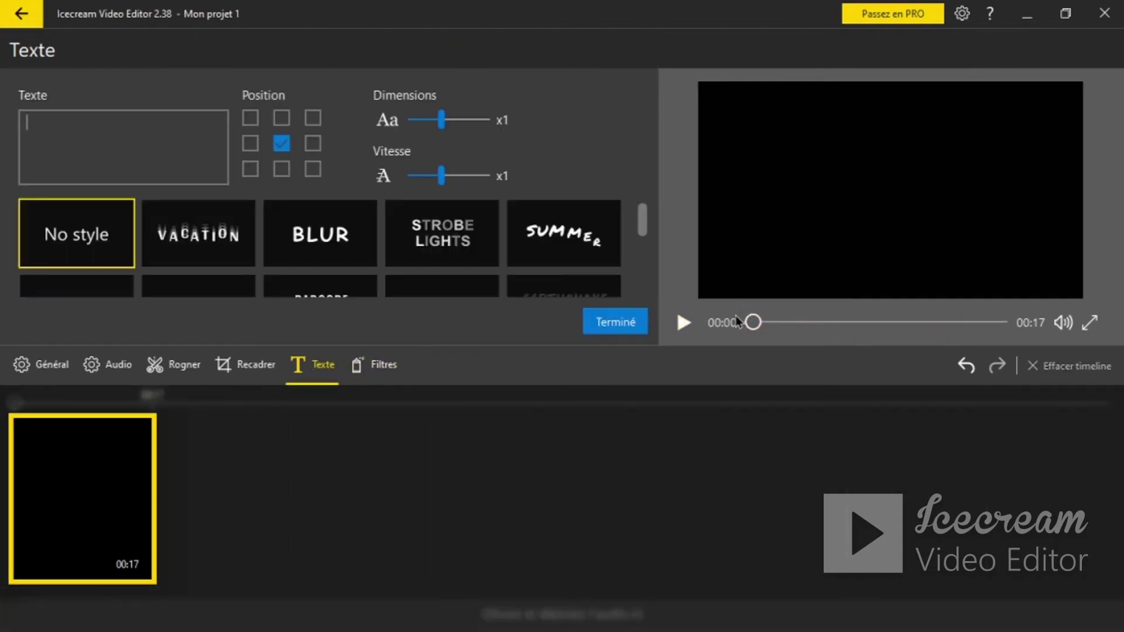
{"action": "left_click", "coordinate": [683, 324]}
{"action": "left_click", "coordinate": [685, 325]}
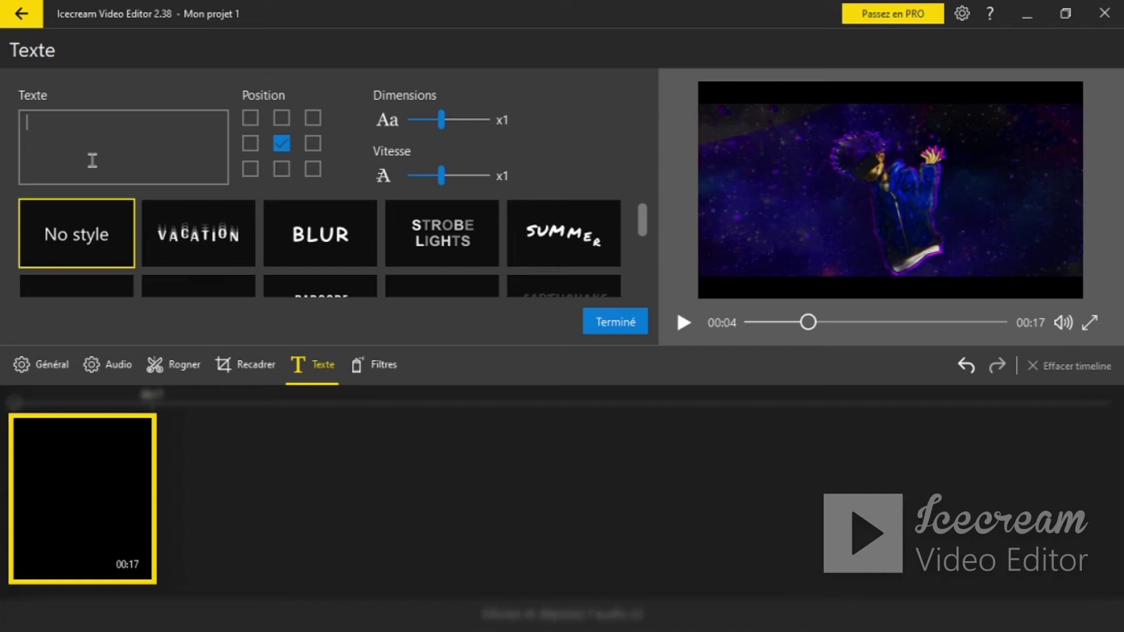
{"action": "type", "text": "vio"}
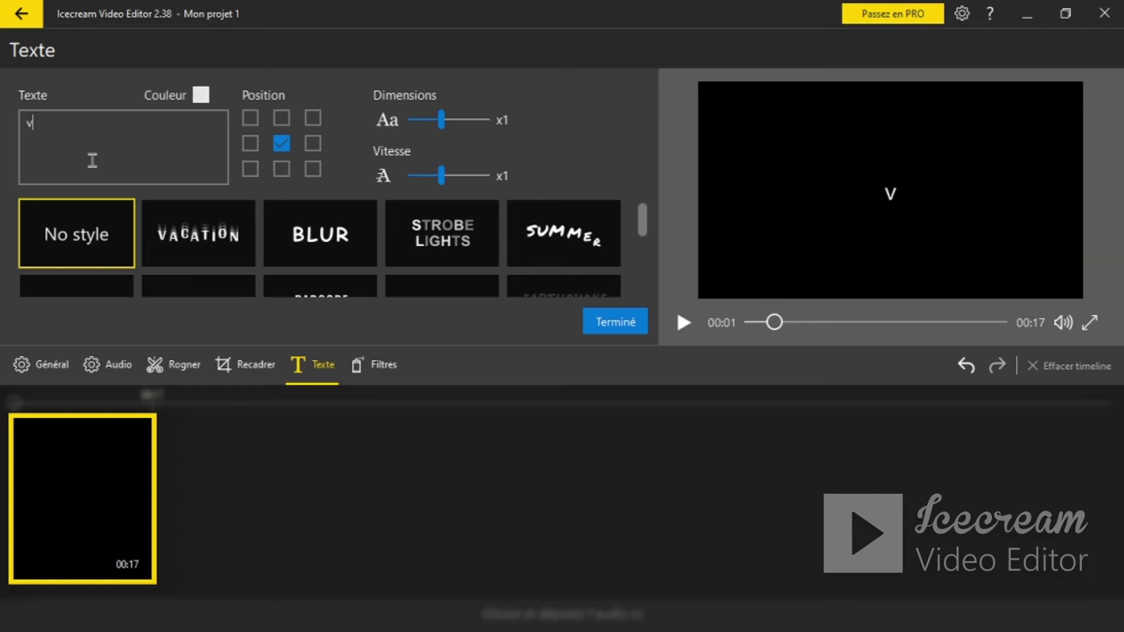
{"action": "key", "text": "BackSpace"}
{"action": "key", "text": "BackSpace"}
{"action": "type", "text": "oila"}
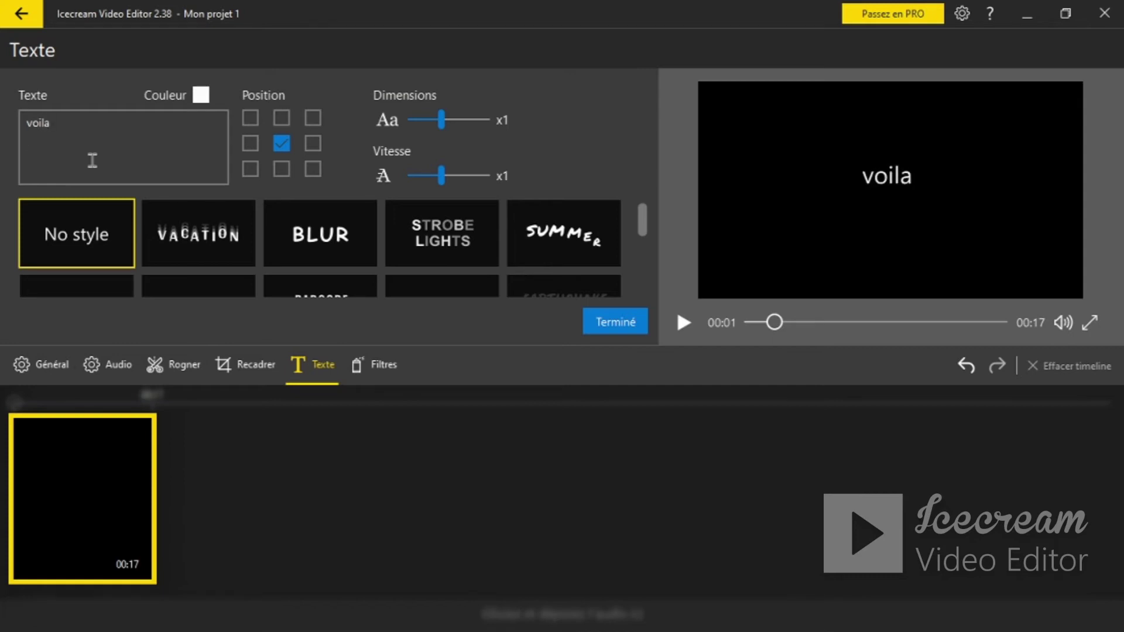
{"action": "key", "text": "Return"}
Try the text speed at x0.5 and return it to x1
{"action": "mouse_move", "coordinate": [442, 120]}
{"action": "left_mouse_down"}
{"action": "mouse_move", "coordinate": [490, 121]}
{"action": "mouse_move", "coordinate": [448, 125]}
{"action": "left_mouse_up"}
{"action": "left_click_drag", "start_coordinate": [441, 175], "coordinate": [182, 180]}
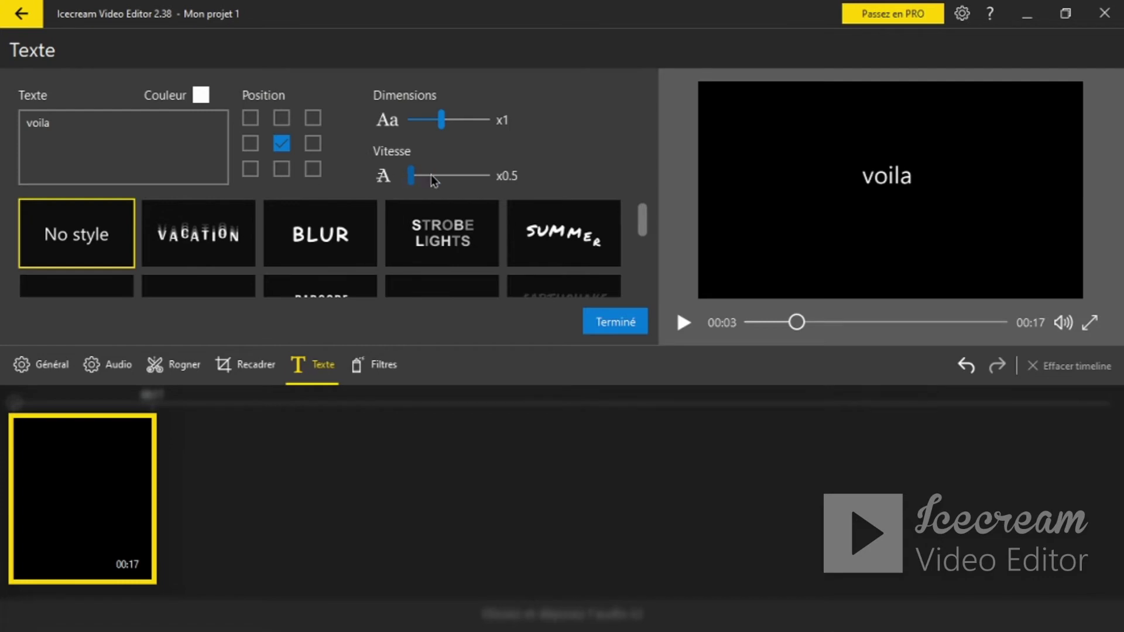
{"action": "mouse_move", "coordinate": [431, 175]}
{"action": "left_mouse_down"}
{"action": "mouse_move", "coordinate": [472, 175]}
{"action": "mouse_move", "coordinate": [447, 173]}
{"action": "left_mouse_up"}
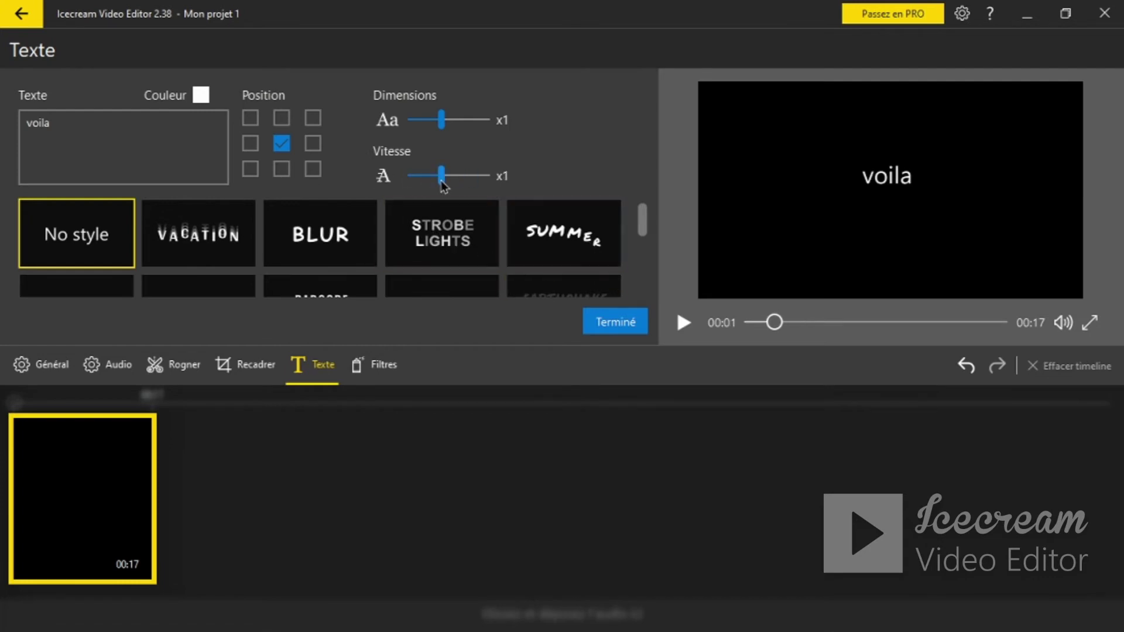
Apply the Vacation style to the "voila" text
{"action": "left_click", "coordinate": [237, 237]}
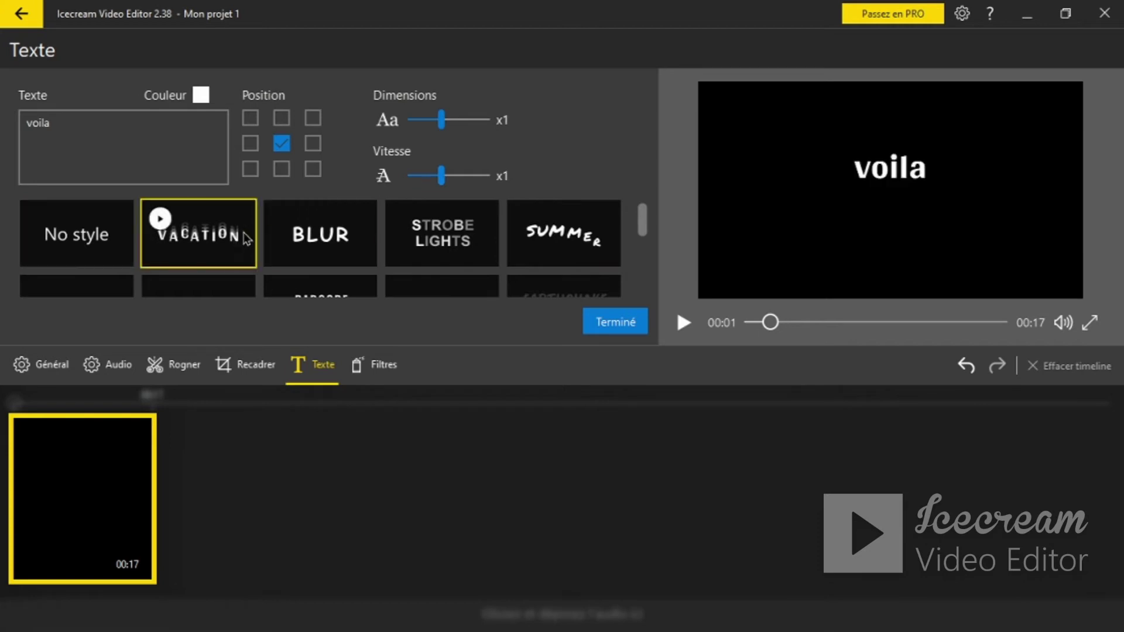
Try the Strobe Lights style on the "voila" text, set it to No style, and finish the text edit
{"action": "left_click", "coordinate": [460, 237]}
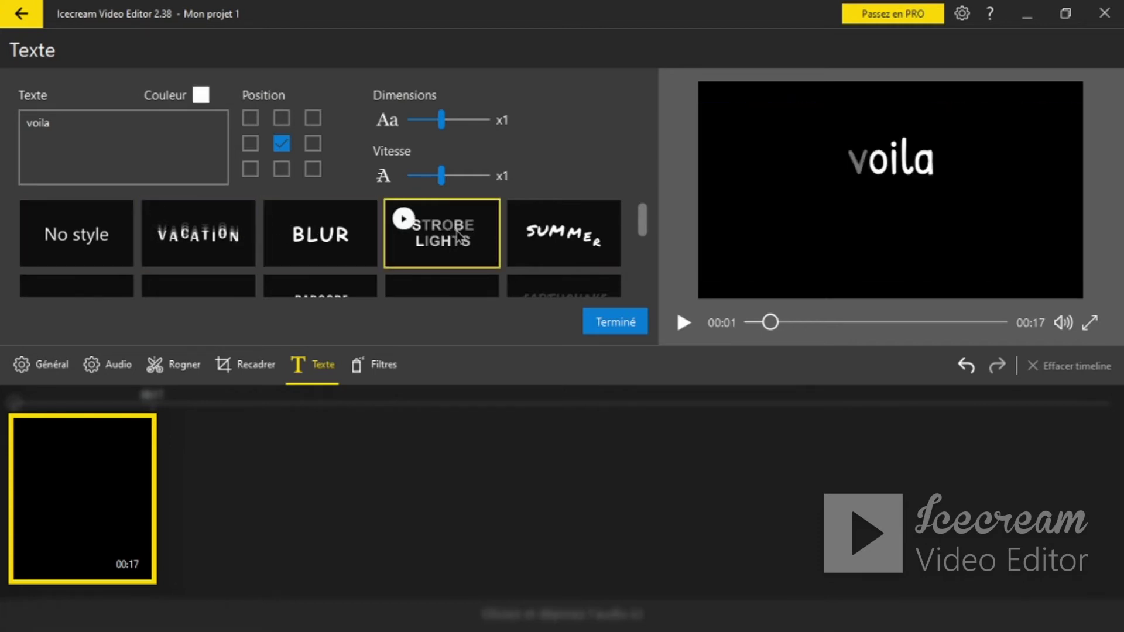
{"action": "left_click", "coordinate": [76, 234]}
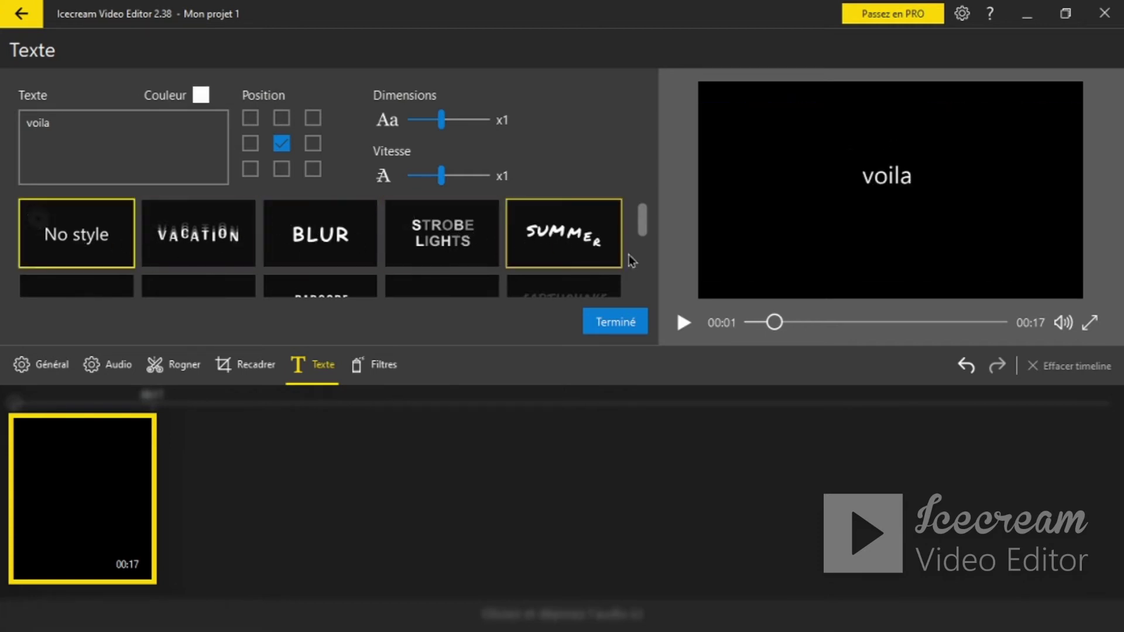
{"action": "left_click", "coordinate": [602, 325]}
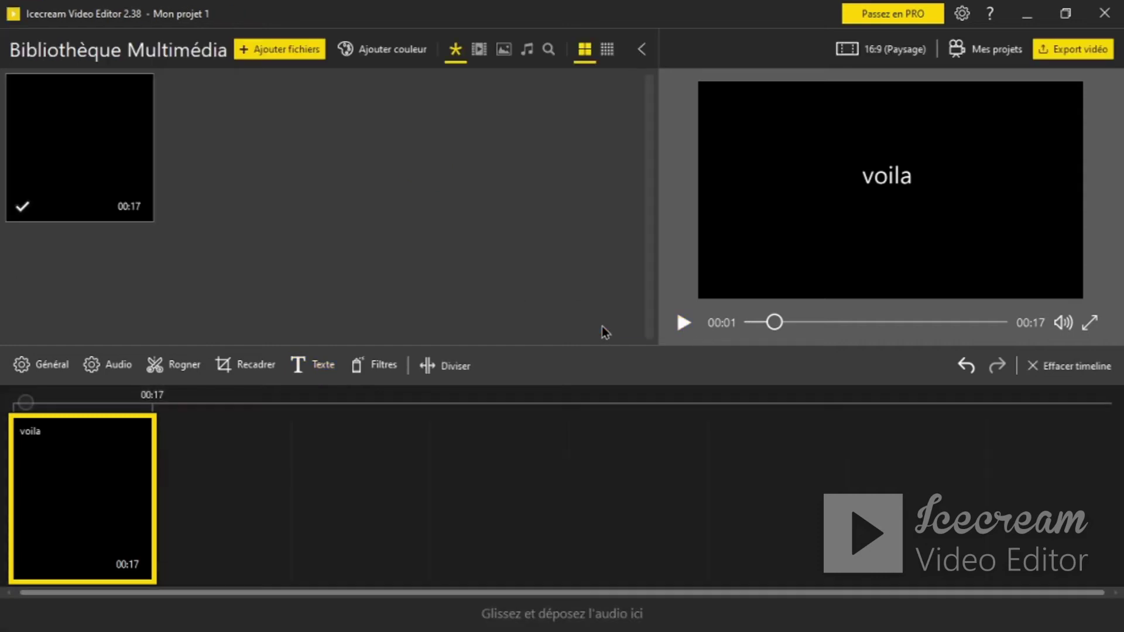
Preview the clip with its "voila" text from the start and pause once the text has played
{"action": "left_click_drag", "start_coordinate": [776, 323], "coordinate": [616, 333]}
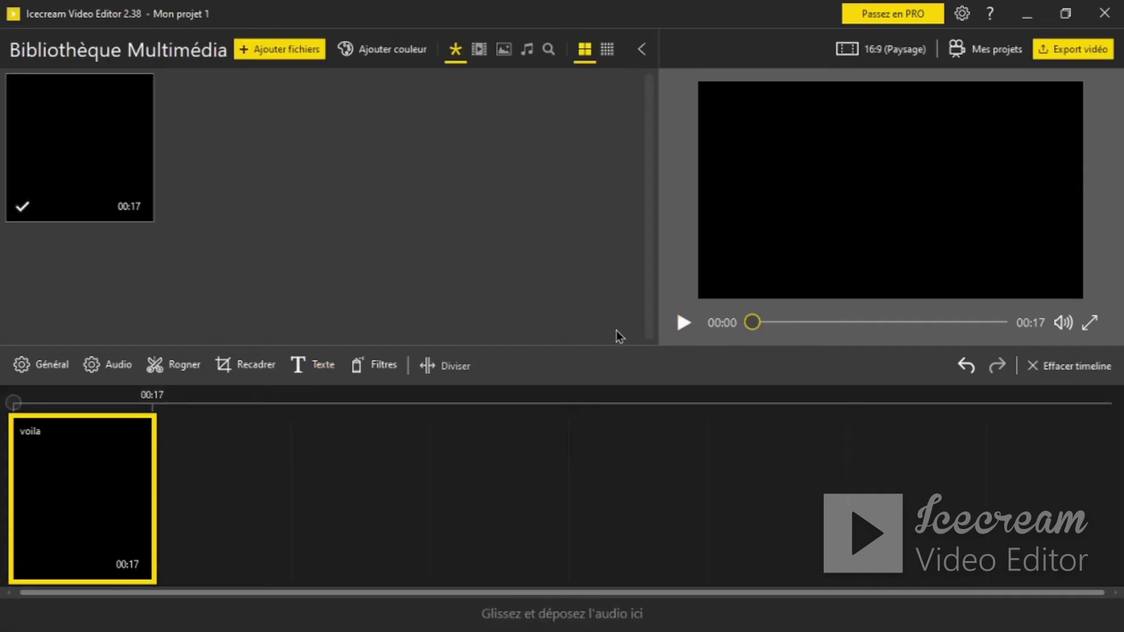
{"action": "left_click", "coordinate": [683, 323]}
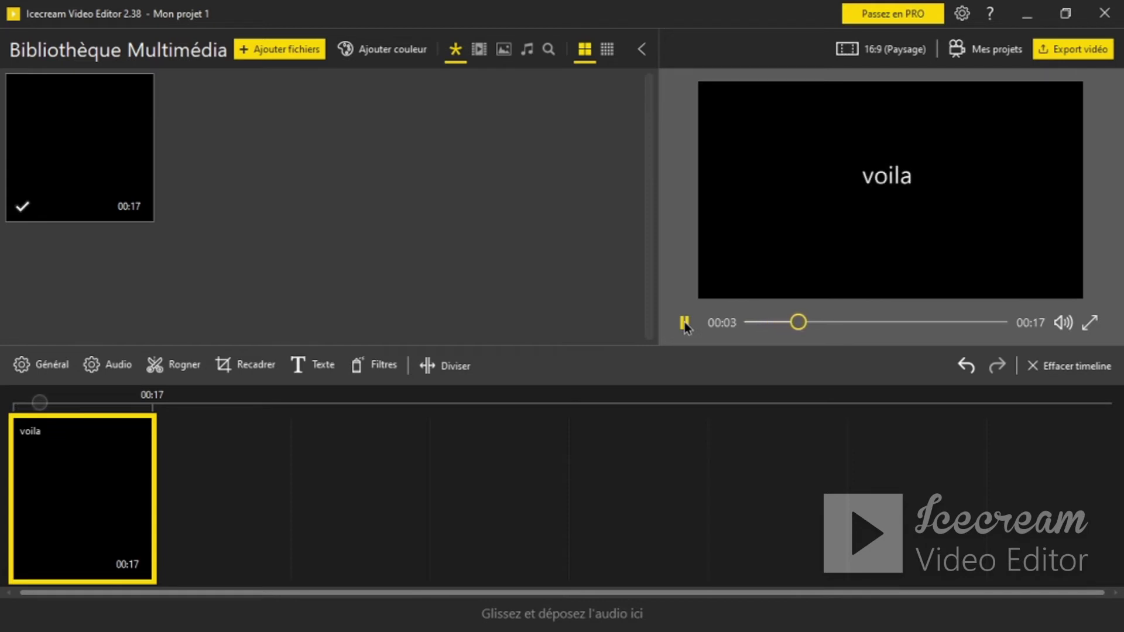
{"action": "left_click", "coordinate": [683, 322]}
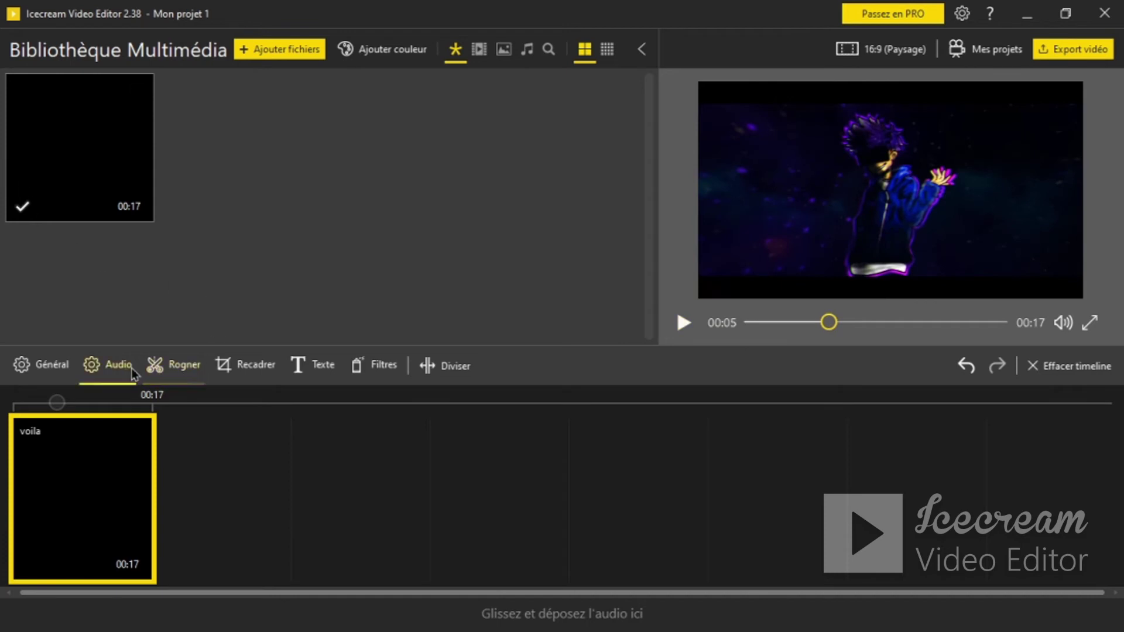
Trim the clip to run from 00:02 to 00:15 and preview the shortened clip
{"action": "left_click", "coordinate": [183, 364]}
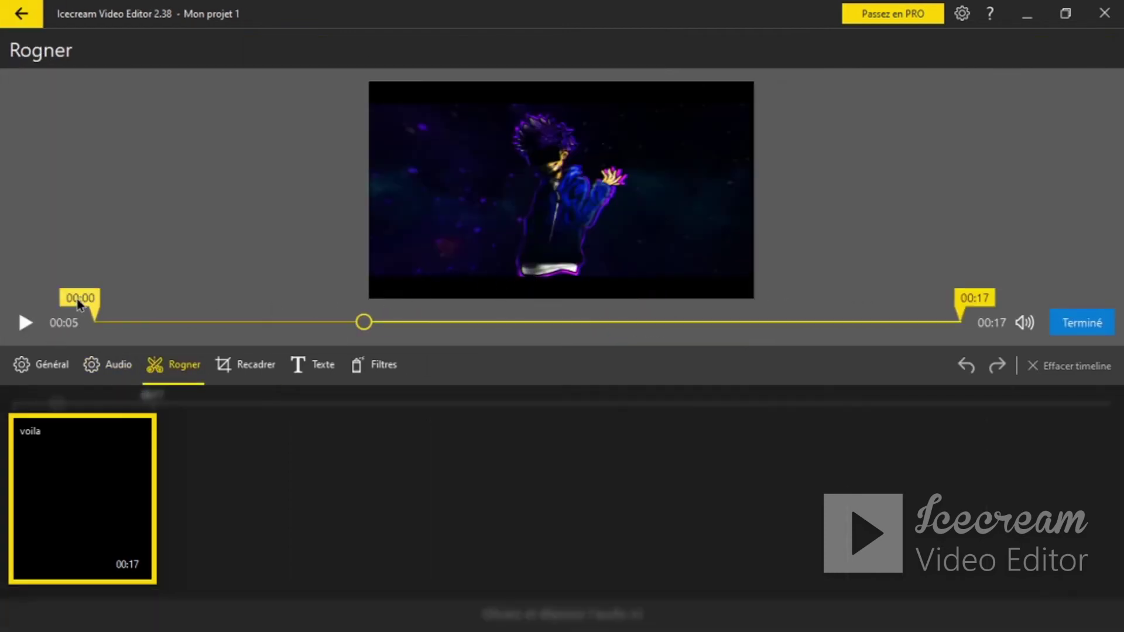
{"action": "mouse_move", "coordinate": [95, 321]}
{"action": "left_mouse_down"}
{"action": "mouse_move", "coordinate": [294, 321]}
{"action": "mouse_move", "coordinate": [236, 303]}
{"action": "mouse_move", "coordinate": [73, 297]}
{"action": "mouse_move", "coordinate": [203, 303]}
{"action": "left_mouse_up"}
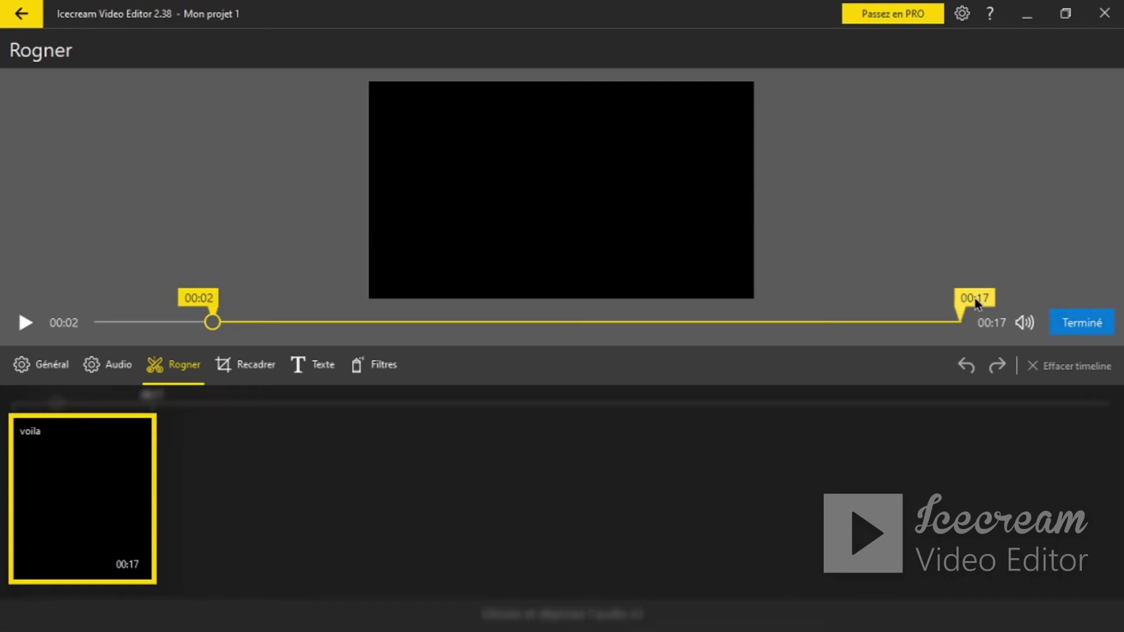
{"action": "left_click_drag", "start_coordinate": [972, 299], "coordinate": [878, 305]}
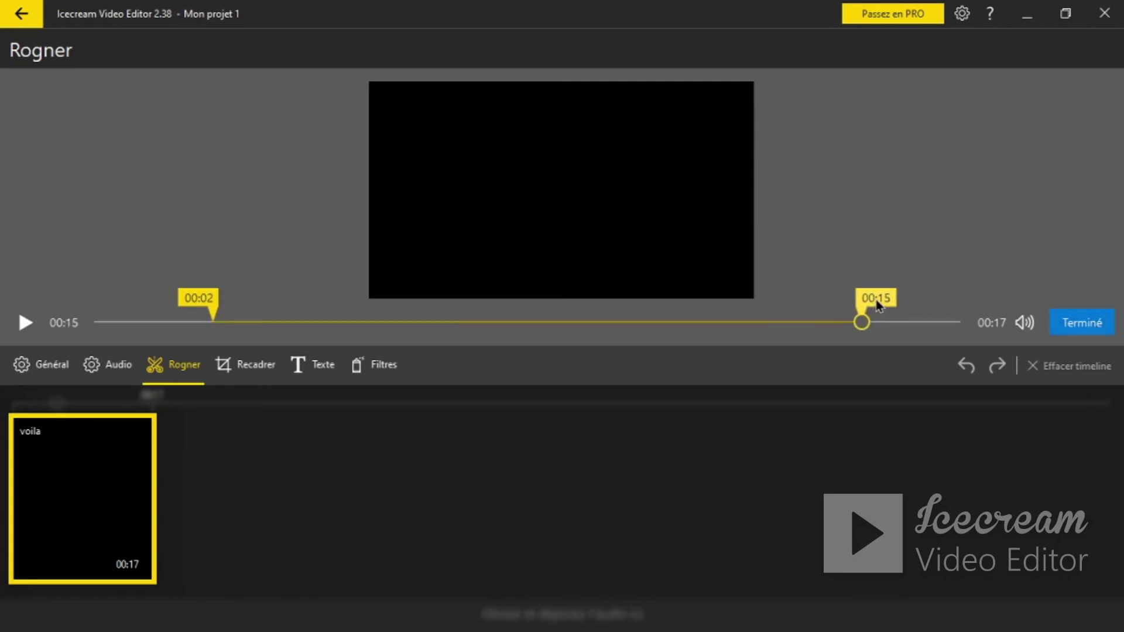
{"action": "left_click", "coordinate": [1082, 324]}
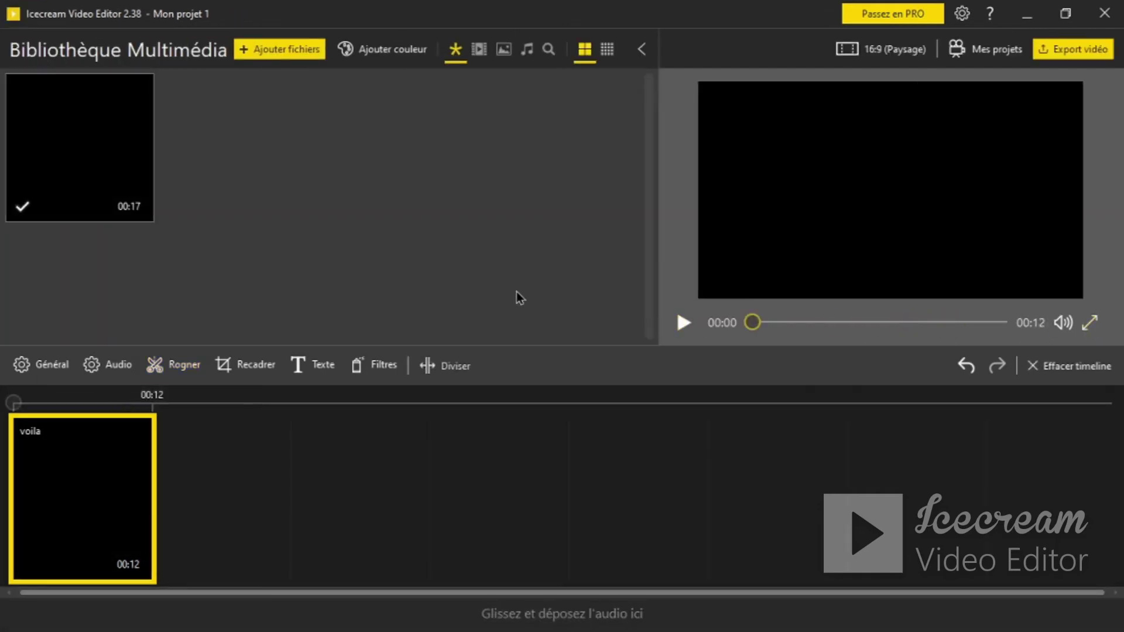
{"action": "left_click", "coordinate": [682, 321]}
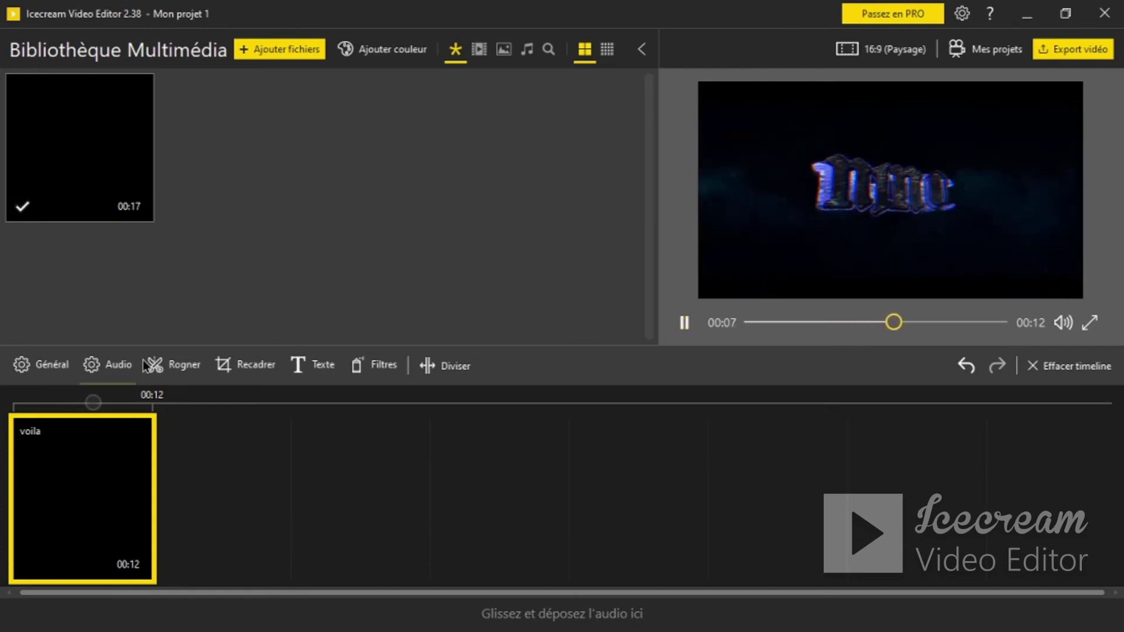
{"action": "left_click", "coordinate": [683, 322]}
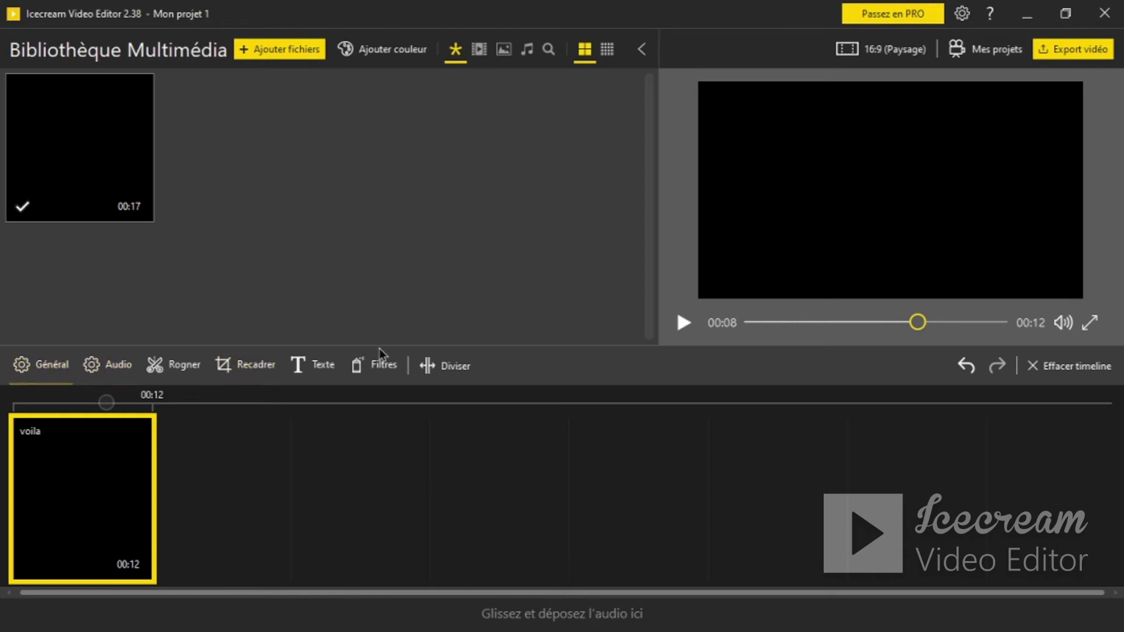
Apply the Isolation du rouge and Pop art filters to the clip, without VHS Aléatoire, and preview the result
{"action": "left_click", "coordinate": [385, 368]}
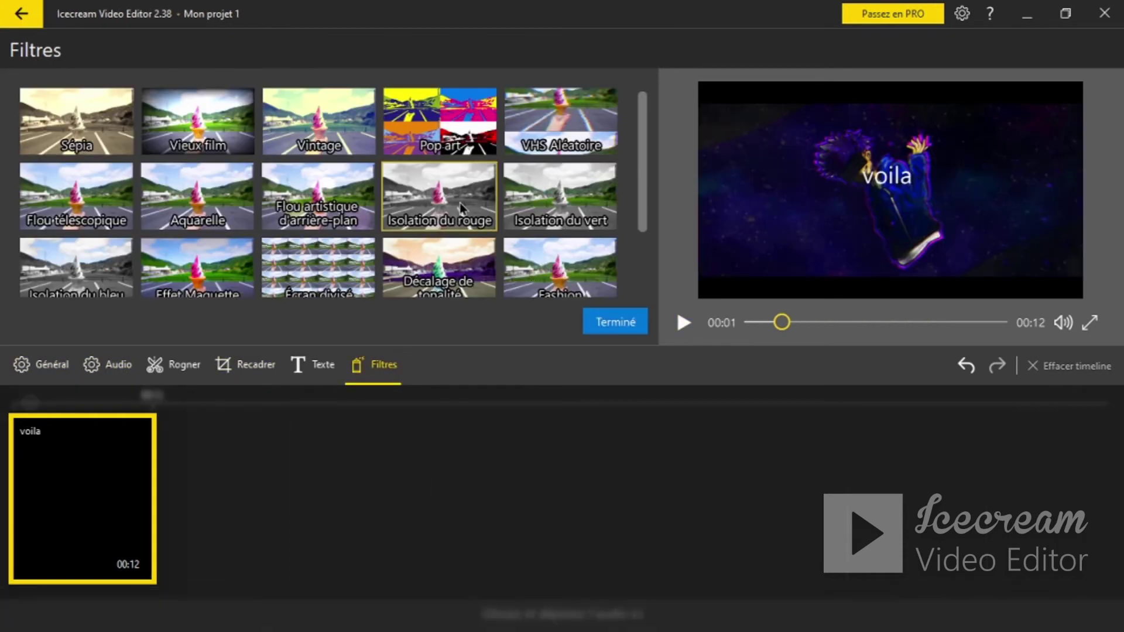
{"action": "left_click", "coordinate": [463, 208]}
{"action": "left_click", "coordinate": [554, 117]}
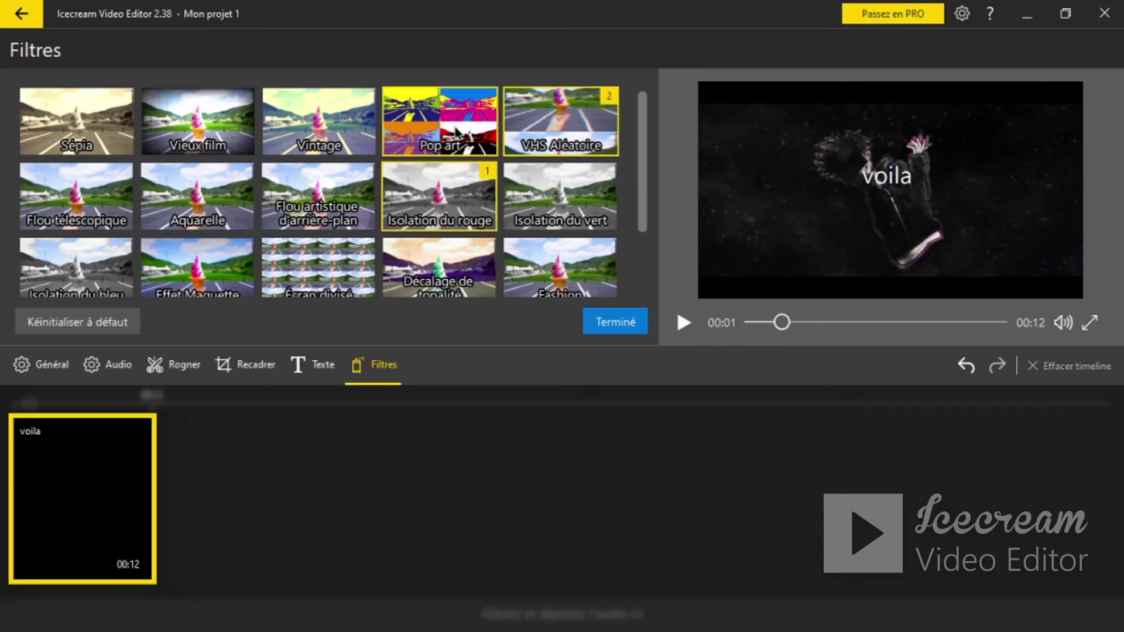
{"action": "left_click", "coordinate": [454, 131]}
{"action": "left_click", "coordinate": [538, 123]}
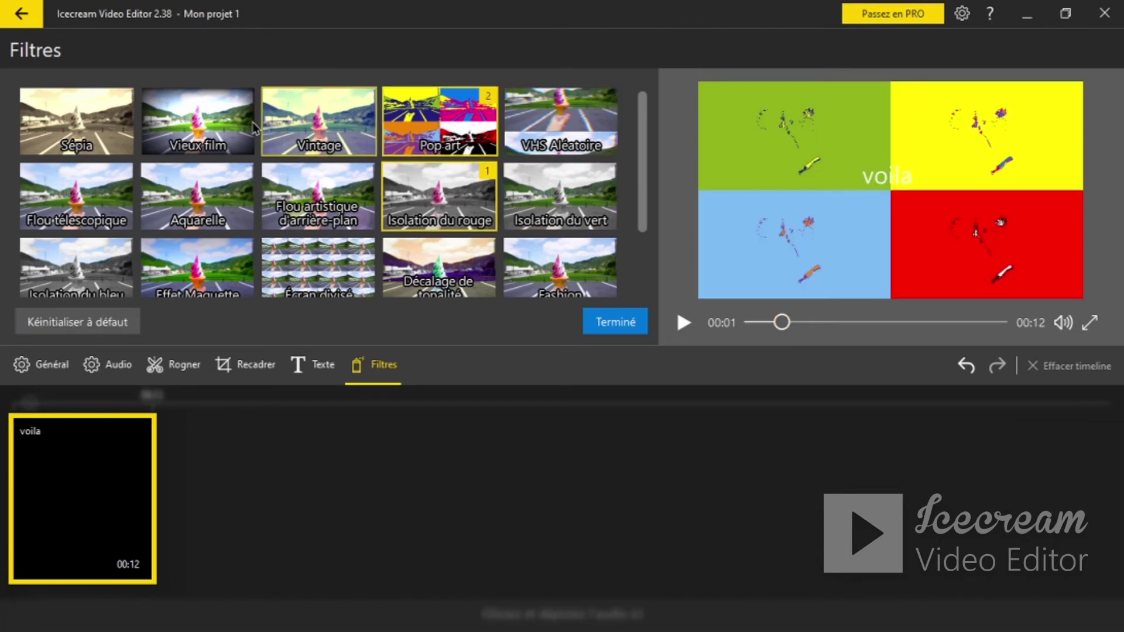
{"action": "left_click", "coordinate": [21, 13]}
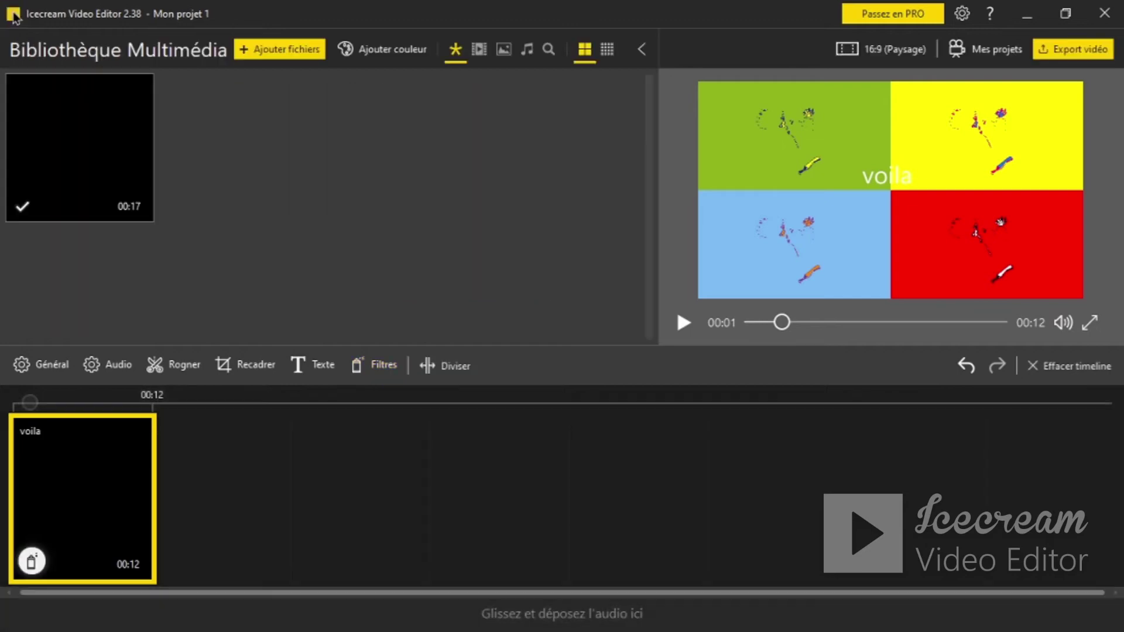
{"action": "left_click", "coordinate": [788, 241]}
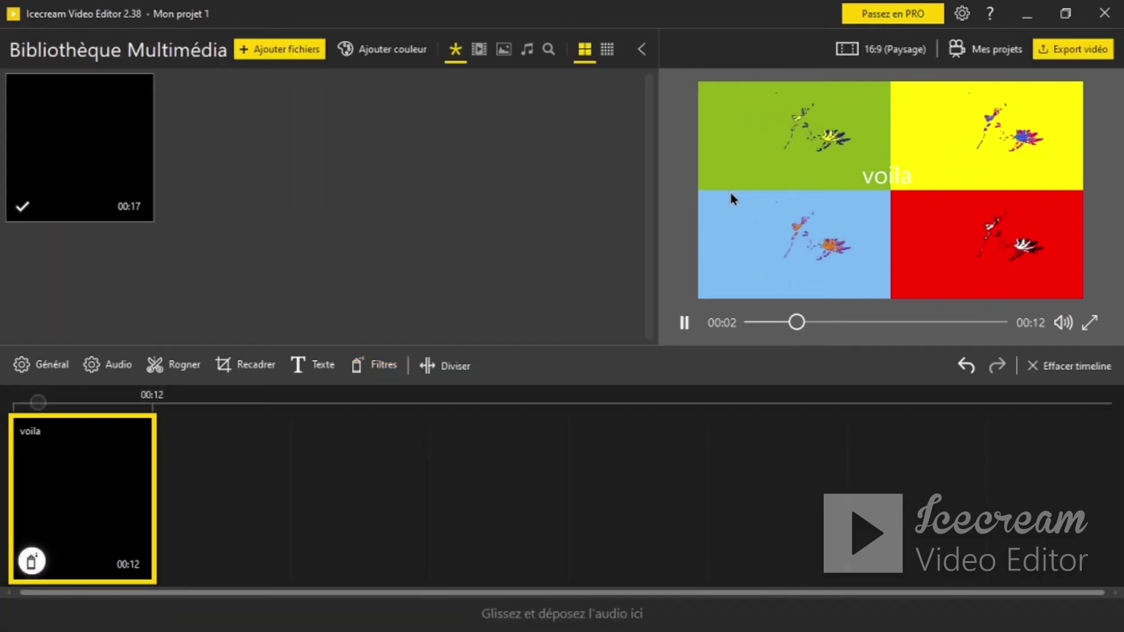
{"action": "left_click", "coordinate": [684, 323]}
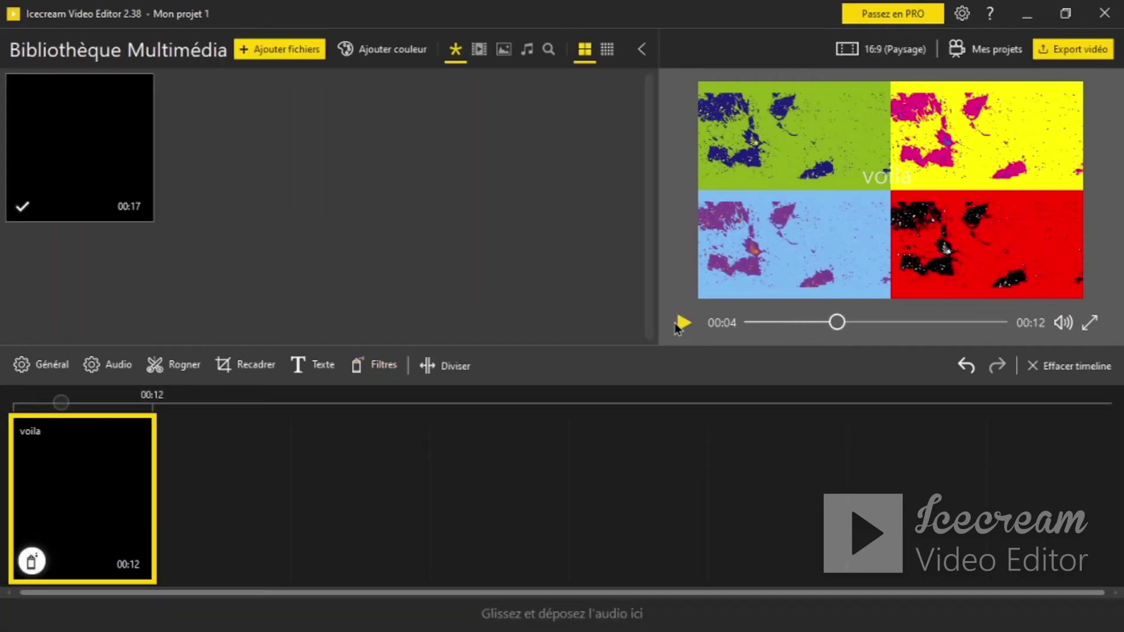
Try the Vieux film and VHS Aléatoire filters, and remove all filters from the clip
{"action": "left_click", "coordinate": [380, 366]}
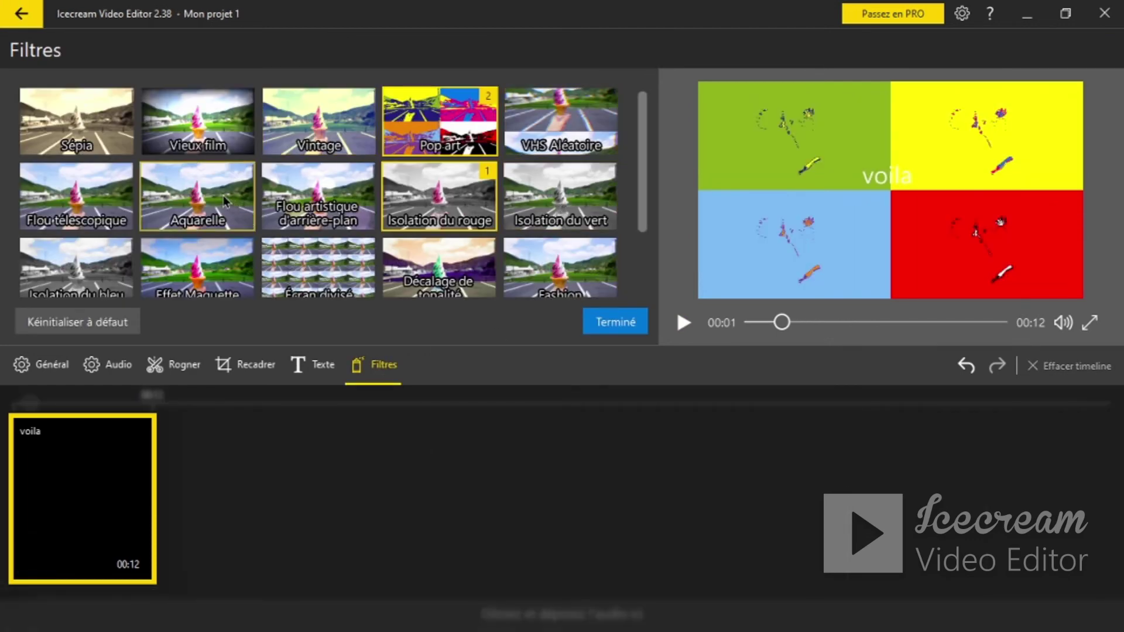
{"action": "left_click", "coordinate": [184, 149]}
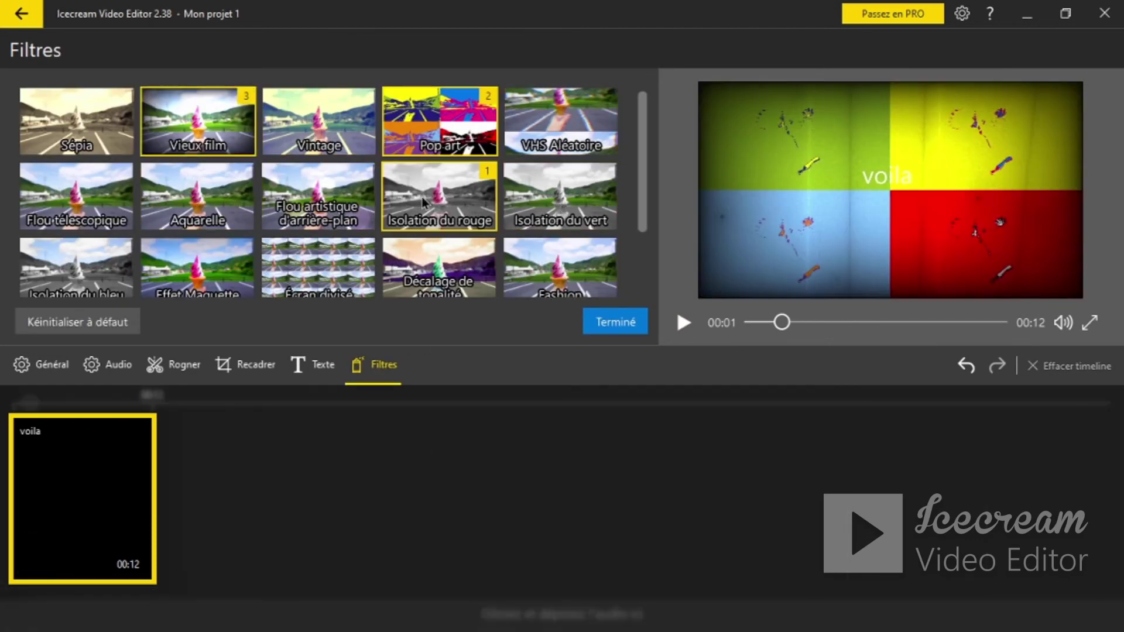
{"action": "left_click", "coordinate": [584, 124]}
{"action": "left_click", "coordinate": [453, 128]}
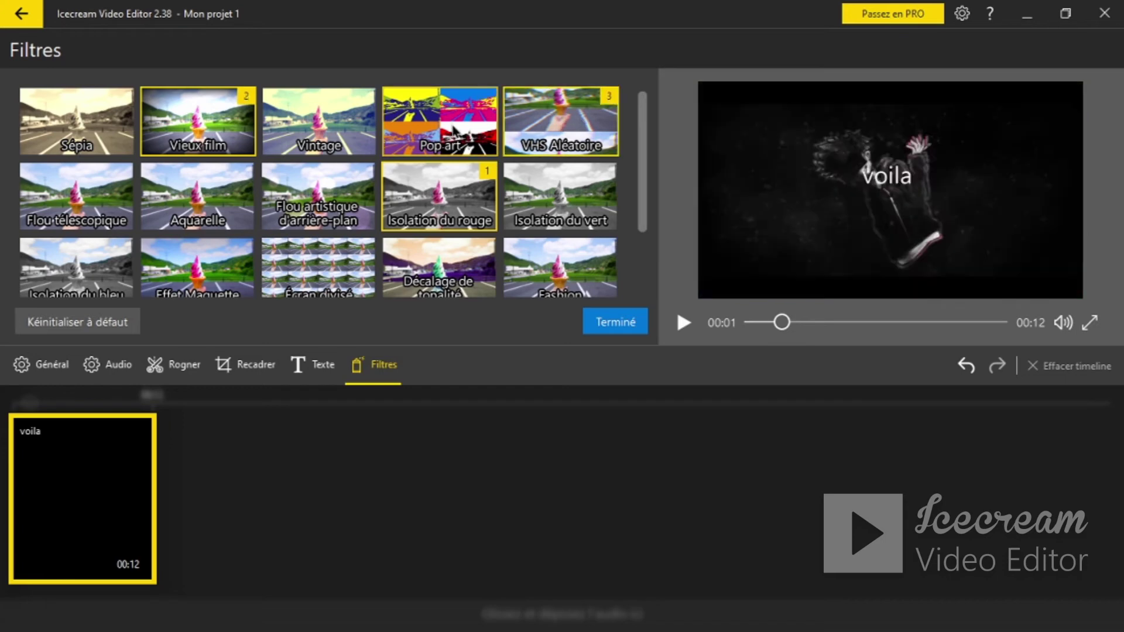
{"action": "left_click", "coordinate": [463, 197]}
{"action": "left_click", "coordinate": [593, 119]}
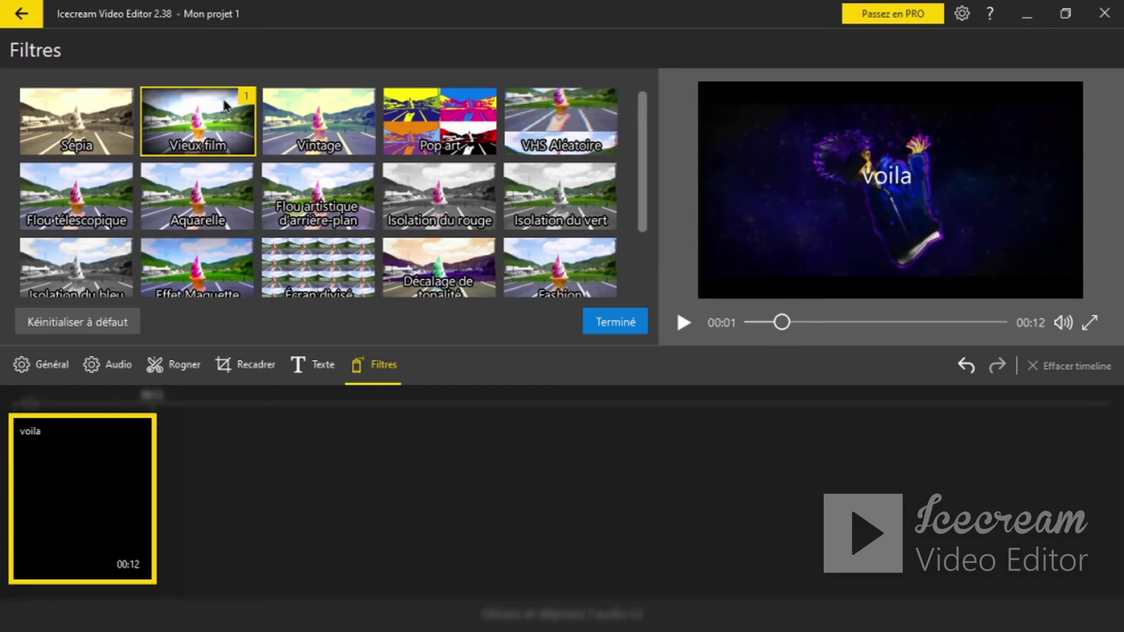
{"action": "left_click", "coordinate": [249, 103]}
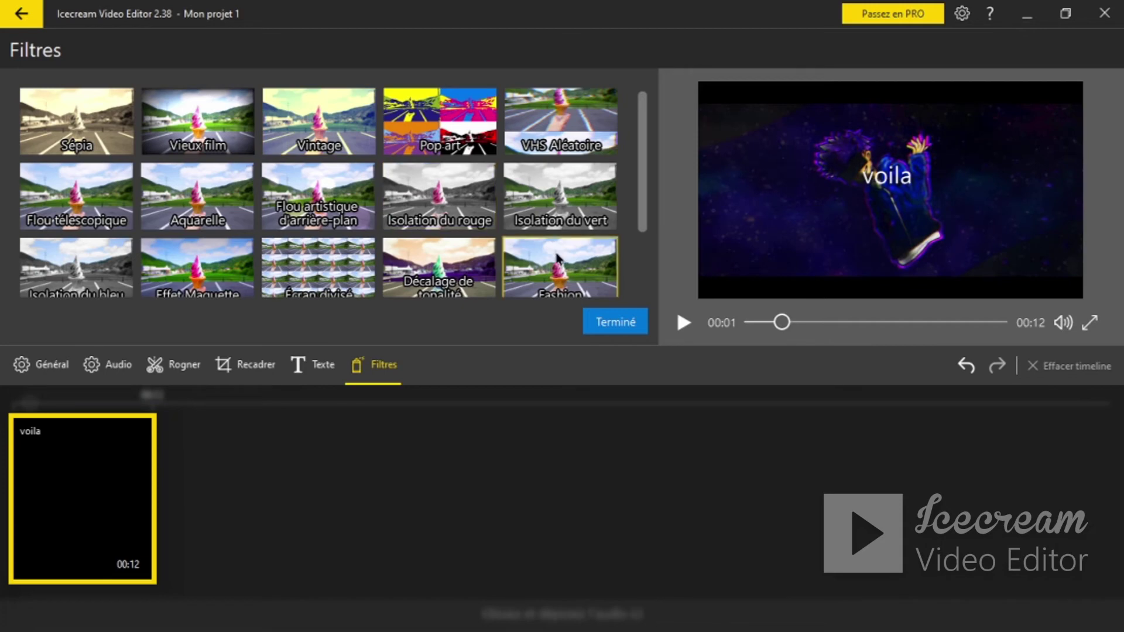
{"action": "left_click", "coordinate": [593, 314]}
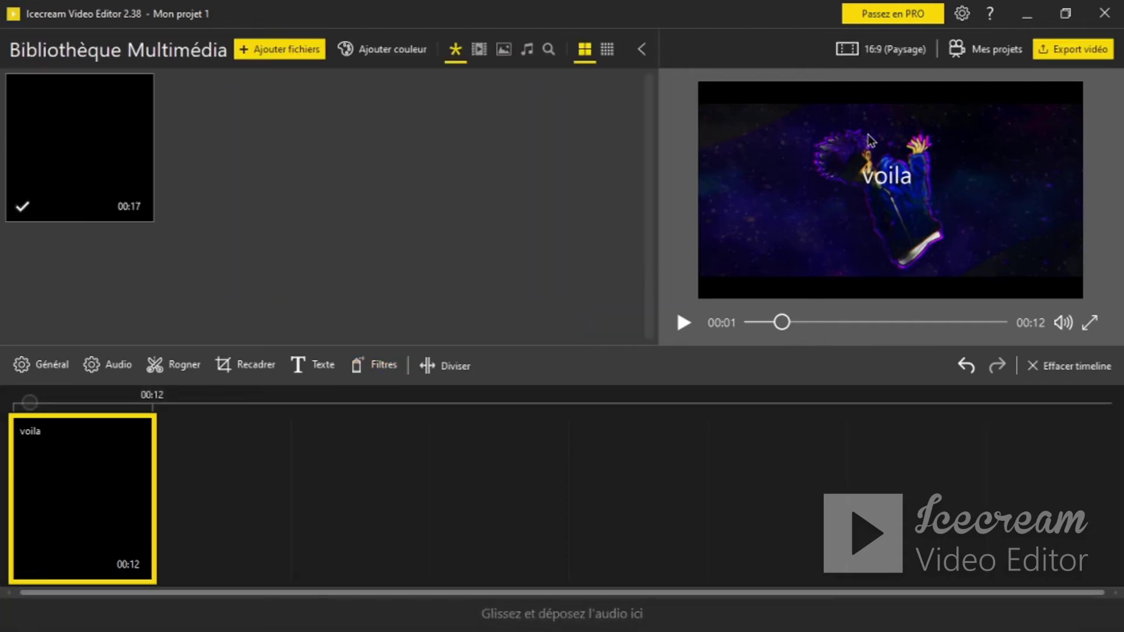
Switch the clip's dimensions mode to Recadrer and try to resize the crop frame
{"action": "left_click", "coordinate": [245, 364]}
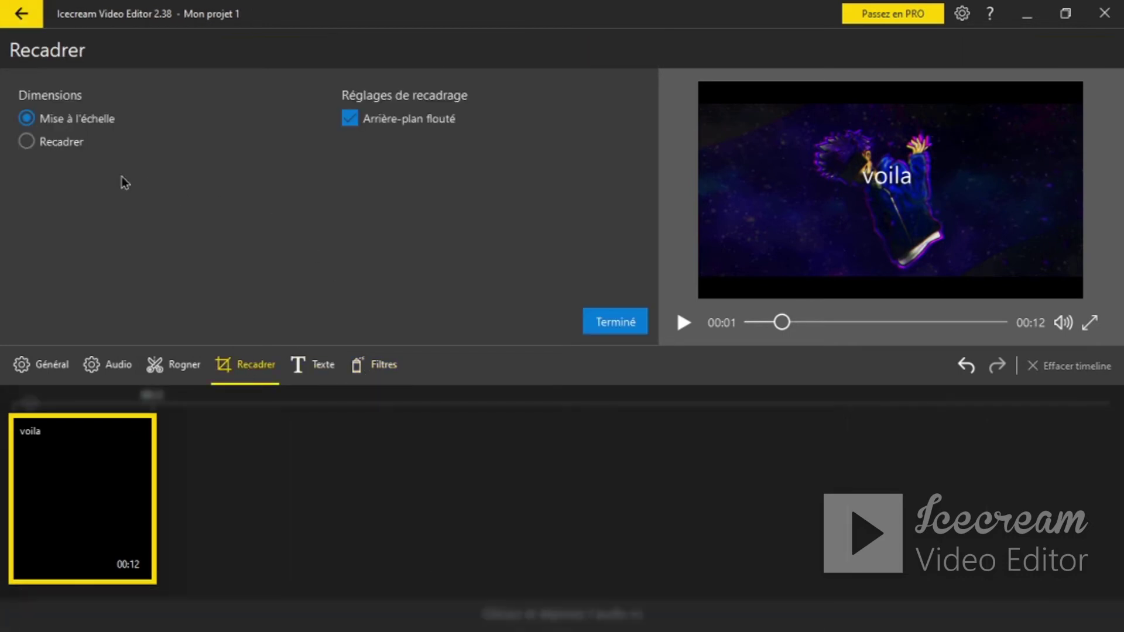
{"action": "left_click", "coordinate": [27, 142]}
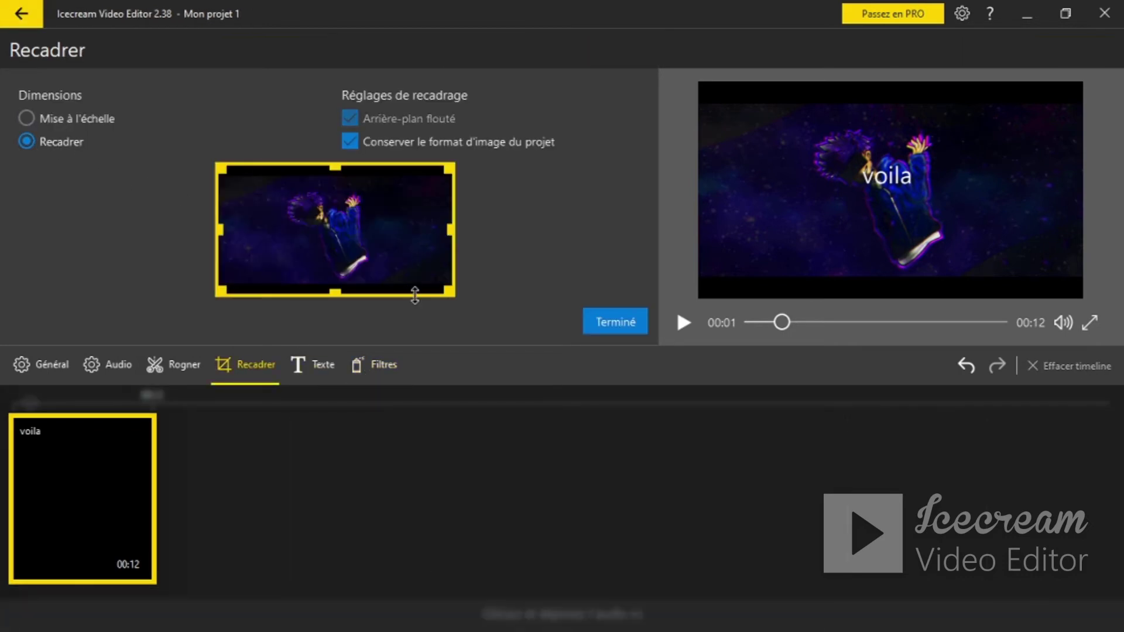
{"action": "mouse_move", "coordinate": [337, 291]}
{"action": "left_mouse_down"}
{"action": "mouse_move", "coordinate": [326, 258]}
{"action": "mouse_move", "coordinate": [337, 296]}
{"action": "mouse_move", "coordinate": [350, 296]}
{"action": "left_mouse_up"}
{"action": "left_click_drag", "start_coordinate": [449, 230], "coordinate": [542, 250]}
{"action": "left_click", "coordinate": [620, 323]}
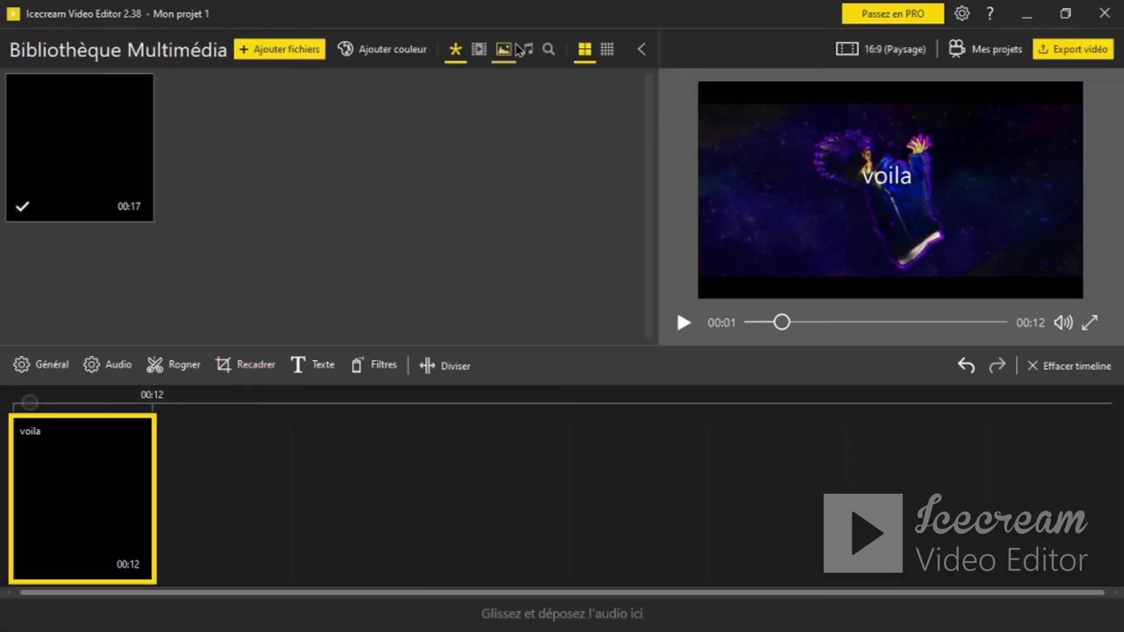
Try the crop without Conserver le format d'image du projet and the Mise à l'échelle mode, and return both settings
{"action": "left_click", "coordinate": [242, 365]}
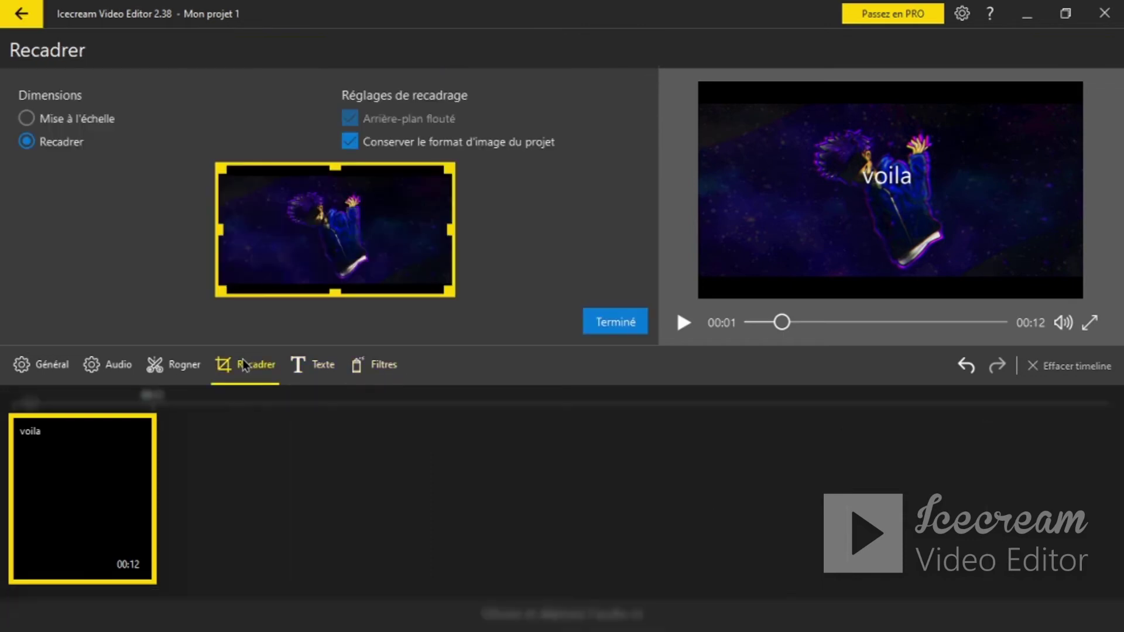
{"action": "left_click", "coordinate": [346, 141]}
{"action": "left_click", "coordinate": [346, 141]}
{"action": "left_click", "coordinate": [348, 146]}
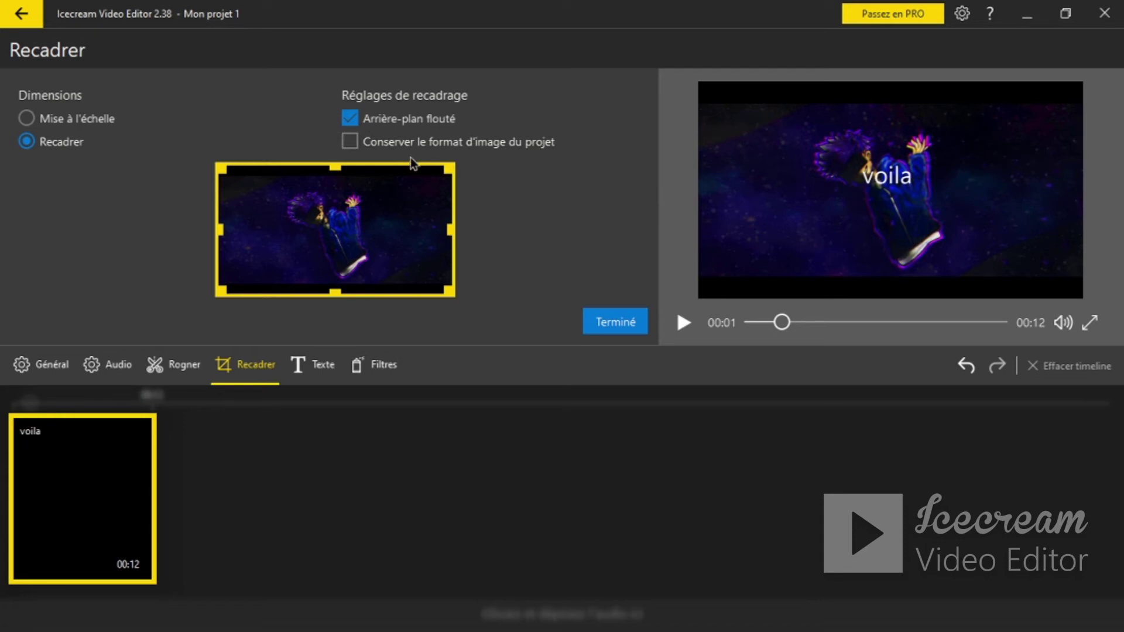
{"action": "left_click", "coordinate": [348, 142]}
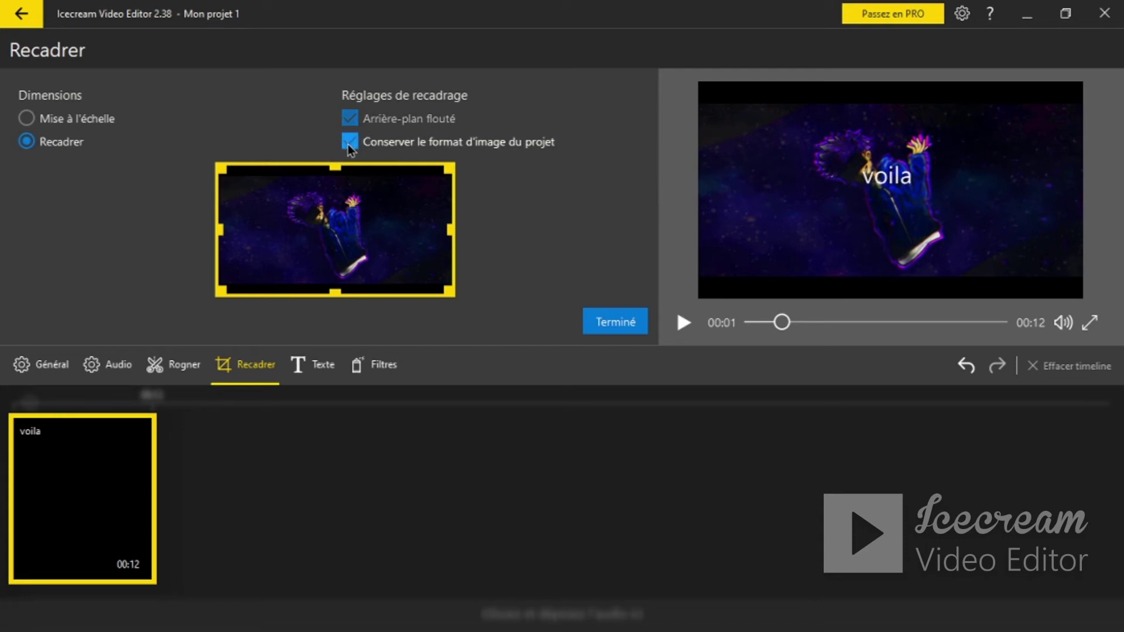
{"action": "left_click", "coordinate": [29, 118]}
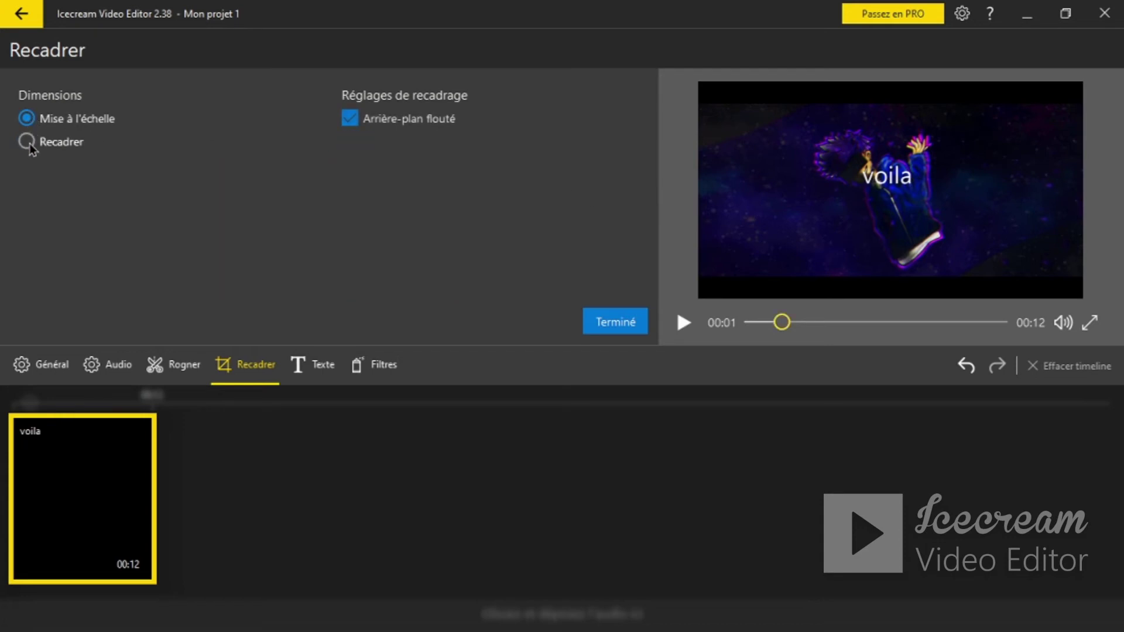
{"action": "left_click", "coordinate": [28, 142]}
{"action": "left_click", "coordinate": [27, 9]}
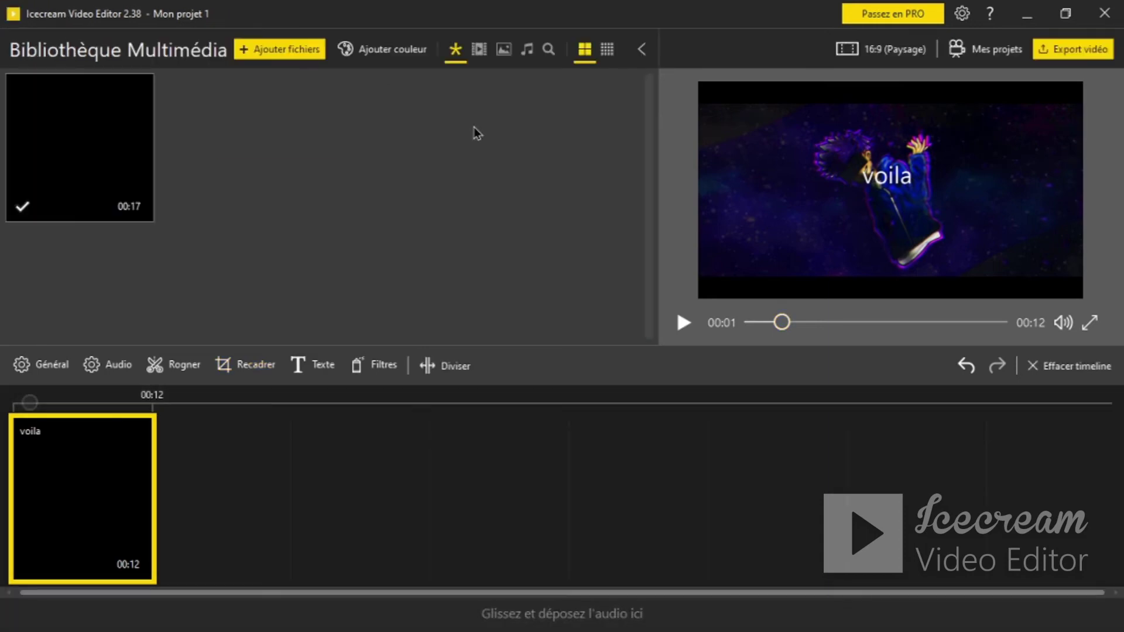
Set the clip's contrast to 5, saturation to 5 and brightness to 19, leaving the hue at 0
{"action": "left_click", "coordinate": [47, 362]}
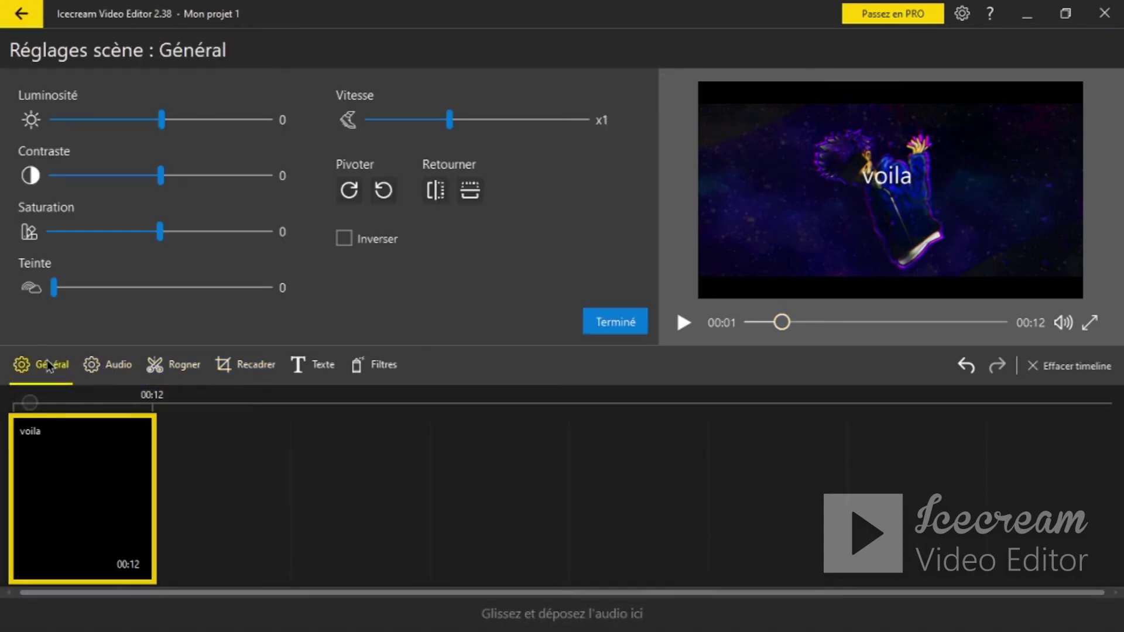
{"action": "left_click_drag", "start_coordinate": [166, 180], "coordinate": [158, 232]}
{"action": "left_click_drag", "start_coordinate": [54, 287], "coordinate": [7, 290]}
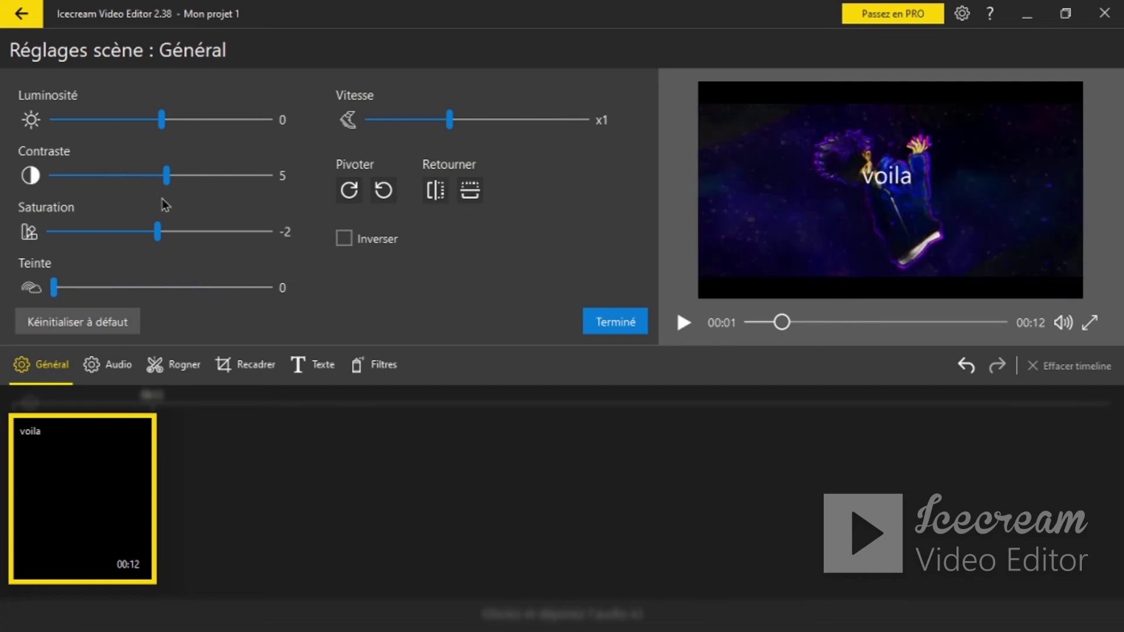
{"action": "mouse_move", "coordinate": [158, 233]}
{"action": "left_mouse_down"}
{"action": "mouse_move", "coordinate": [67, 231]}
{"action": "mouse_move", "coordinate": [223, 236]}
{"action": "mouse_move", "coordinate": [36, 247]}
{"action": "mouse_move", "coordinate": [252, 247]}
{"action": "mouse_move", "coordinate": [164, 235]}
{"action": "left_mouse_up"}
{"action": "left_click_drag", "start_coordinate": [167, 127], "coordinate": [181, 101]}
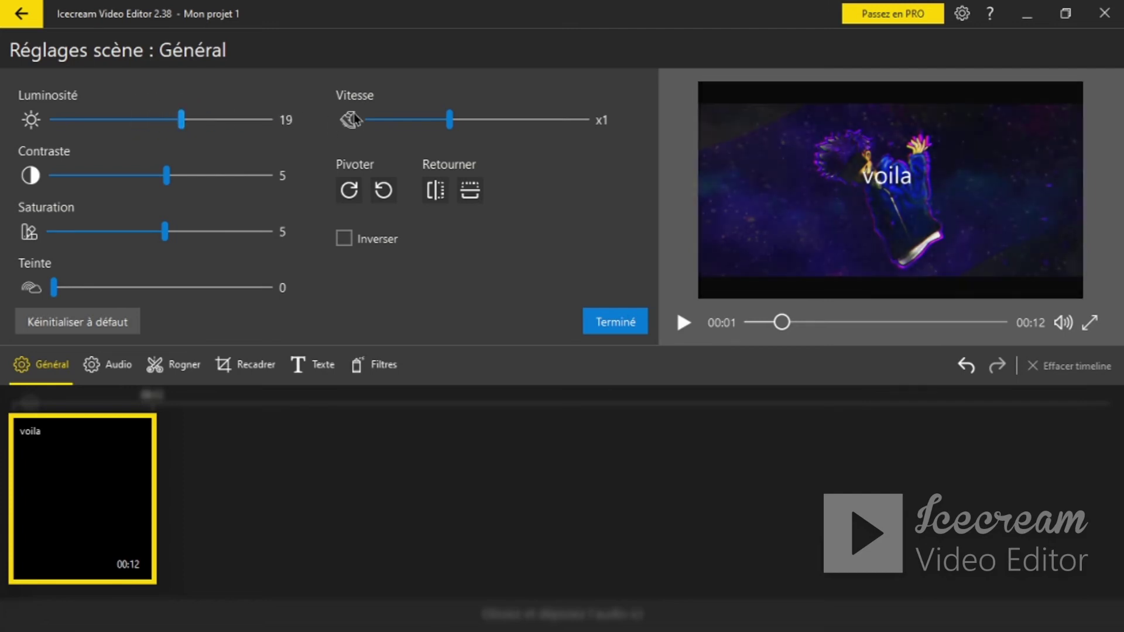
Rotate the clip a net 90° clockwise, flip it horizontally, and apply the general scene settings
{"action": "left_click", "coordinate": [349, 189]}
{"action": "left_click", "coordinate": [349, 189]}
{"action": "left_click", "coordinate": [349, 190]}
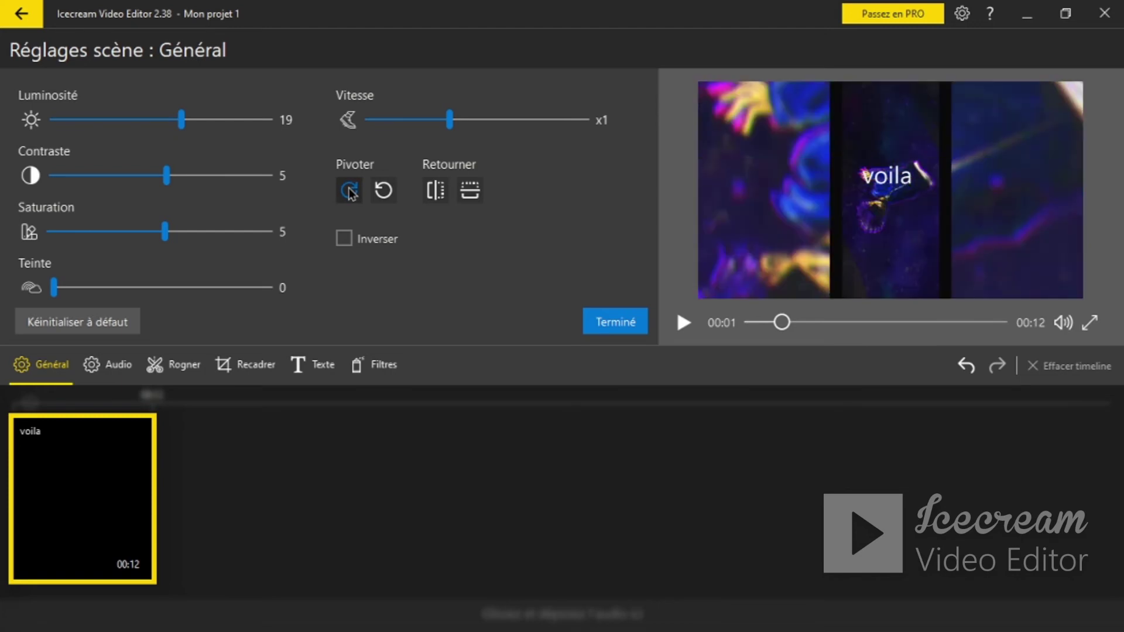
{"action": "left_click", "coordinate": [349, 190]}
{"action": "left_click", "coordinate": [349, 190]}
{"action": "left_click", "coordinate": [435, 189]}
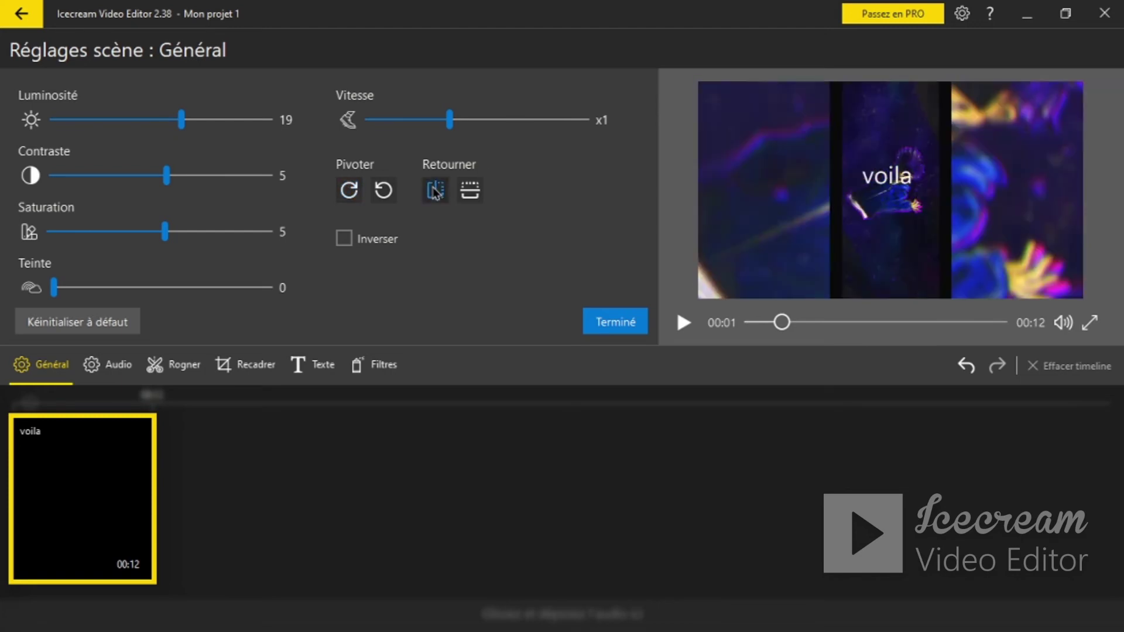
{"action": "left_click", "coordinate": [610, 323]}
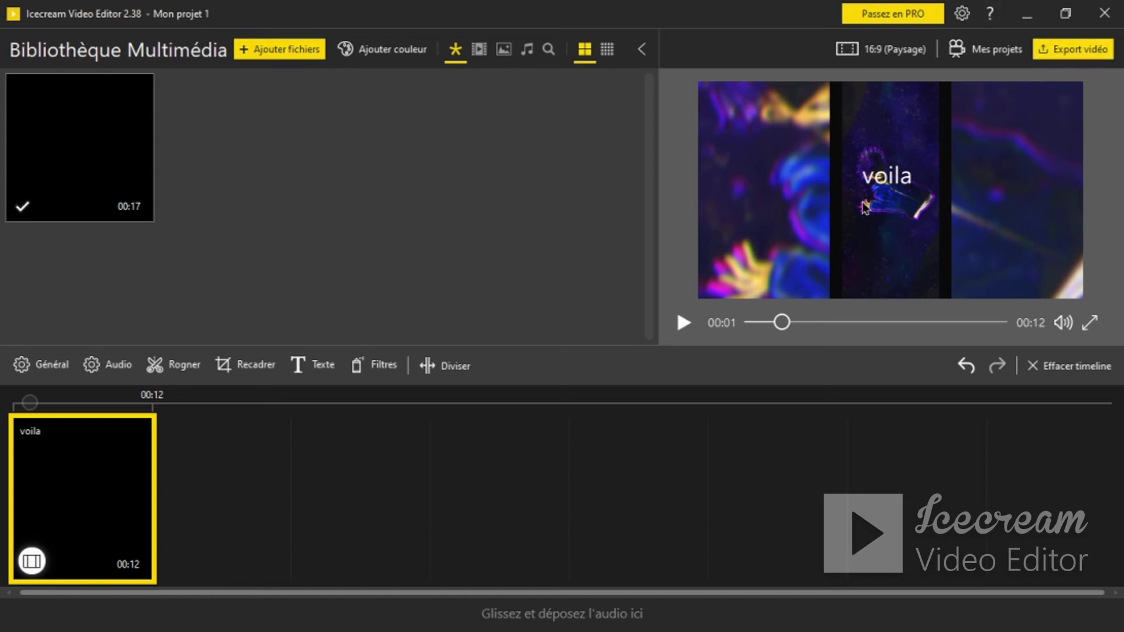
View the library's audio files, return to all media, and preview the project from the start
{"action": "left_click", "coordinate": [527, 50]}
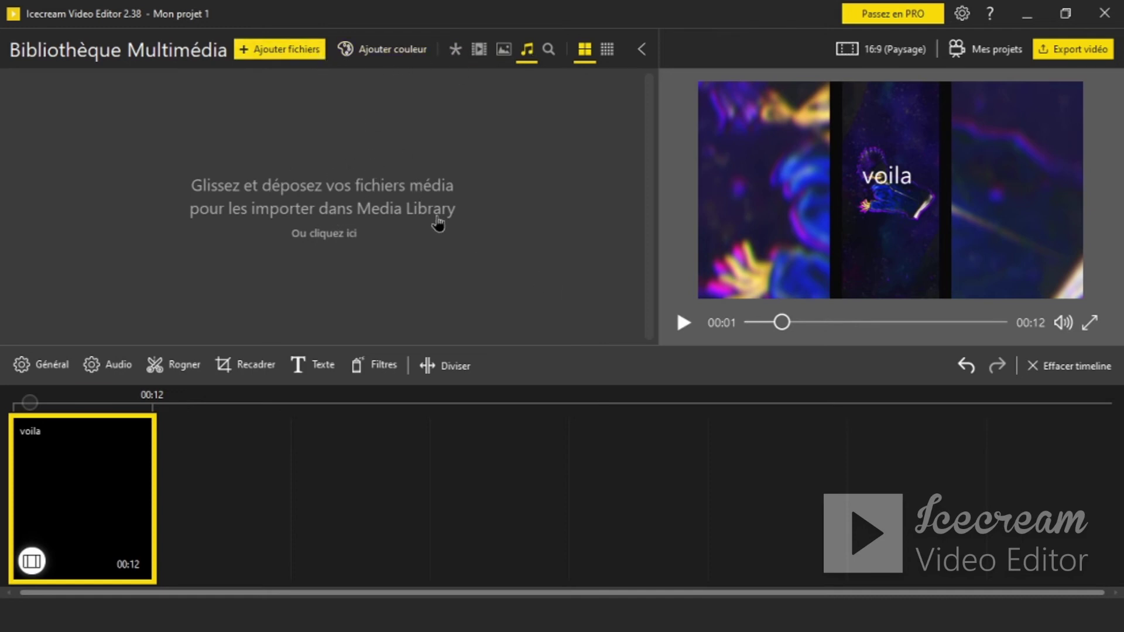
{"action": "left_click", "coordinate": [455, 49]}
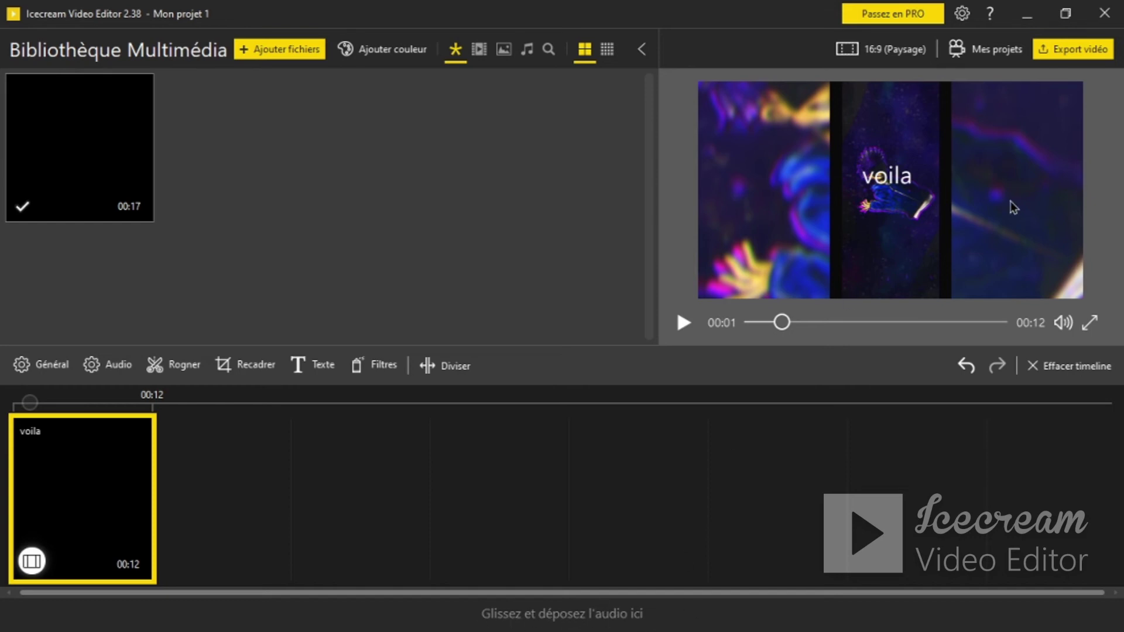
{"action": "left_click_drag", "start_coordinate": [776, 320], "coordinate": [752, 322]}
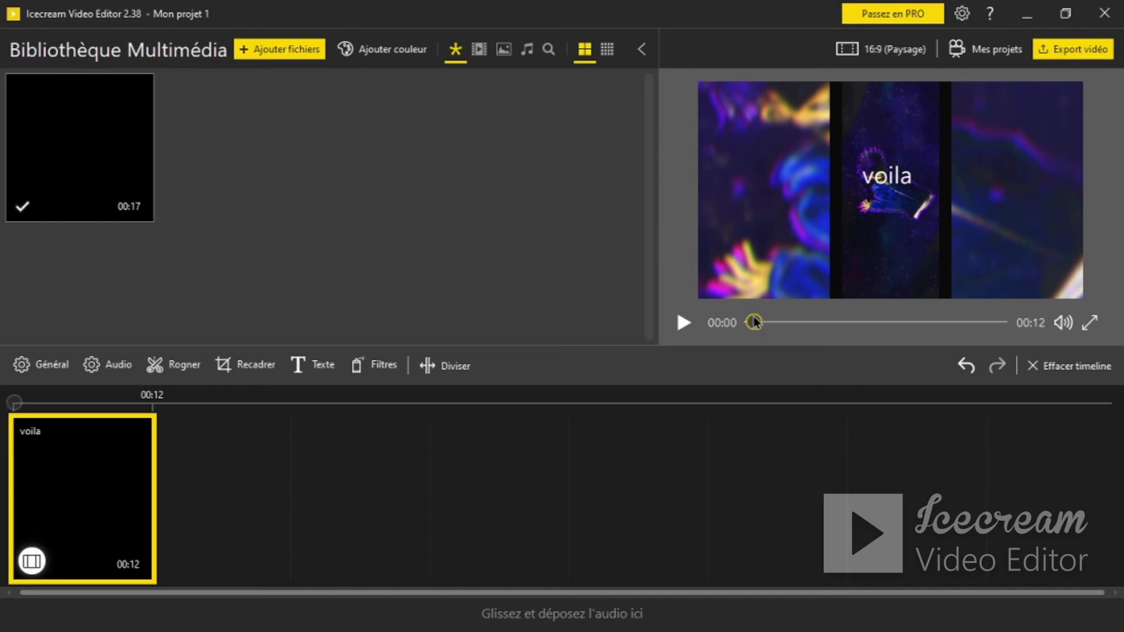
{"action": "left_click", "coordinate": [683, 323]}
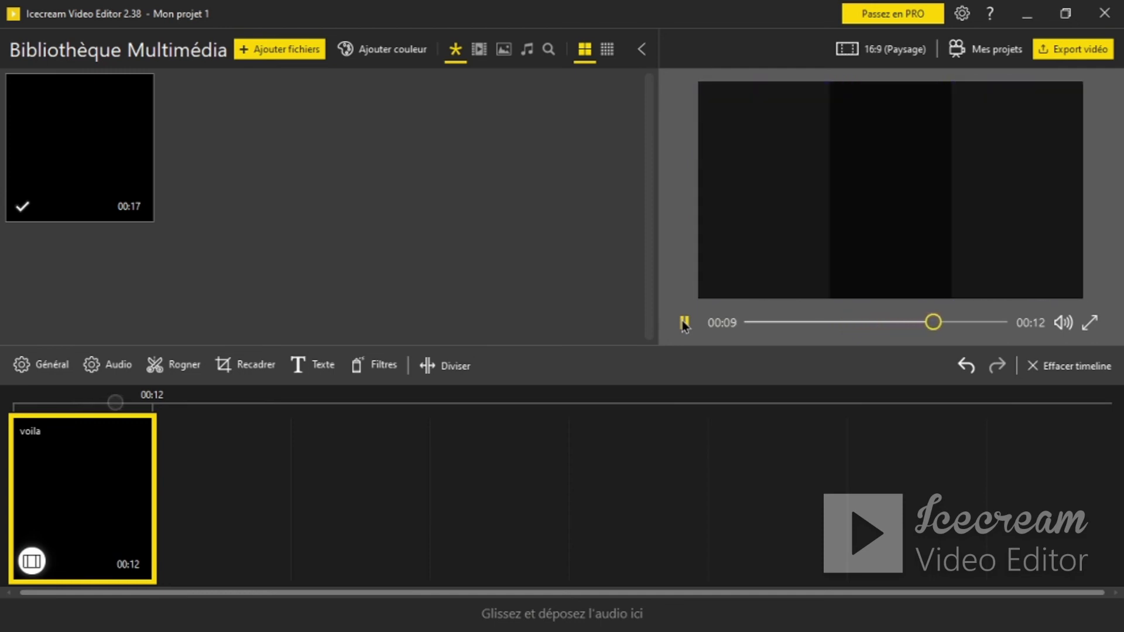
{"action": "left_click", "coordinate": [683, 323]}
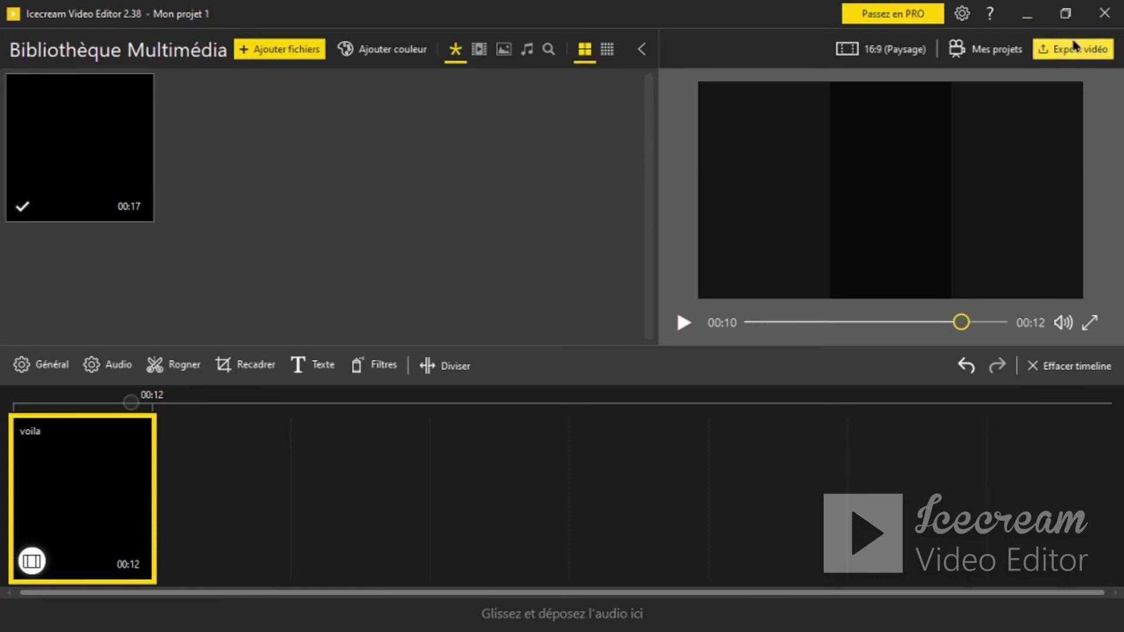
Export the project as an mp4 named "video pour yt", minimizing and restoring the editor while the export runs
{"action": "left_click", "coordinate": [1083, 54]}
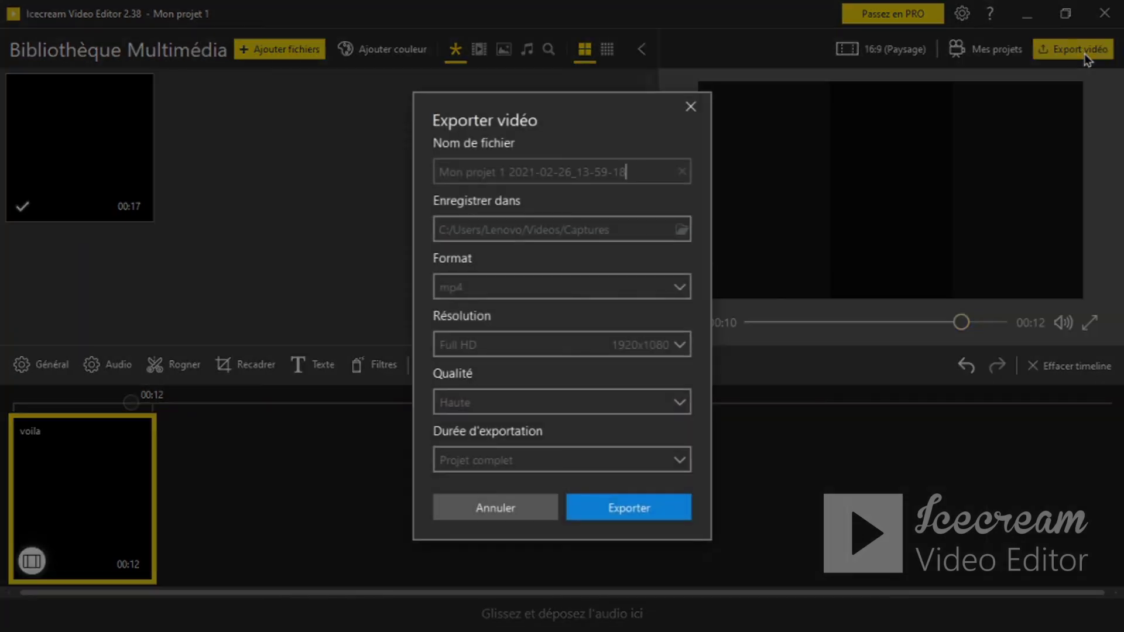
{"action": "key", "text": "BackSpace"}
{"action": "key", "text": "BackSpace"}
{"action": "key", "text": "BackSpace"}
{"action": "key", "text": "BackSpace"}
{"action": "key", "text": "BackSpace"}
{"action": "key", "text": "BackSpace"}
{"action": "key", "text": "BackSpace"}
{"action": "key", "text": "BackSpace"}
{"action": "key", "text": "BackSpace"}
{"action": "key", "text": "BackSpace"}
{"action": "key", "text": "BackSpace"}
{"action": "key", "text": "BackSpace"}
{"action": "key", "text": "BackSpace"}
{"action": "key", "text": "BackSpace"}
{"action": "key", "text": "BackSpace"}
{"action": "key", "text": "BackSpace"}
{"action": "key", "text": "BackSpace"}
{"action": "key", "text": "BackSpace"}
{"action": "key", "text": "BackSpace"}
{"action": "key", "text": "BackSpace"}
{"action": "key", "text": "BackSpace"}
{"action": "key", "text": "BackSpace"}
{"action": "key", "text": "BackSpace"}
{"action": "key", "text": "BackSpace"}
{"action": "key", "text": "BackSpace"}
{"action": "key", "text": "BackSpace"}
{"action": "key", "text": "BackSpace"}
{"action": "key", "text": "BackSpace"}
{"action": "key", "text": "BackSpace"}
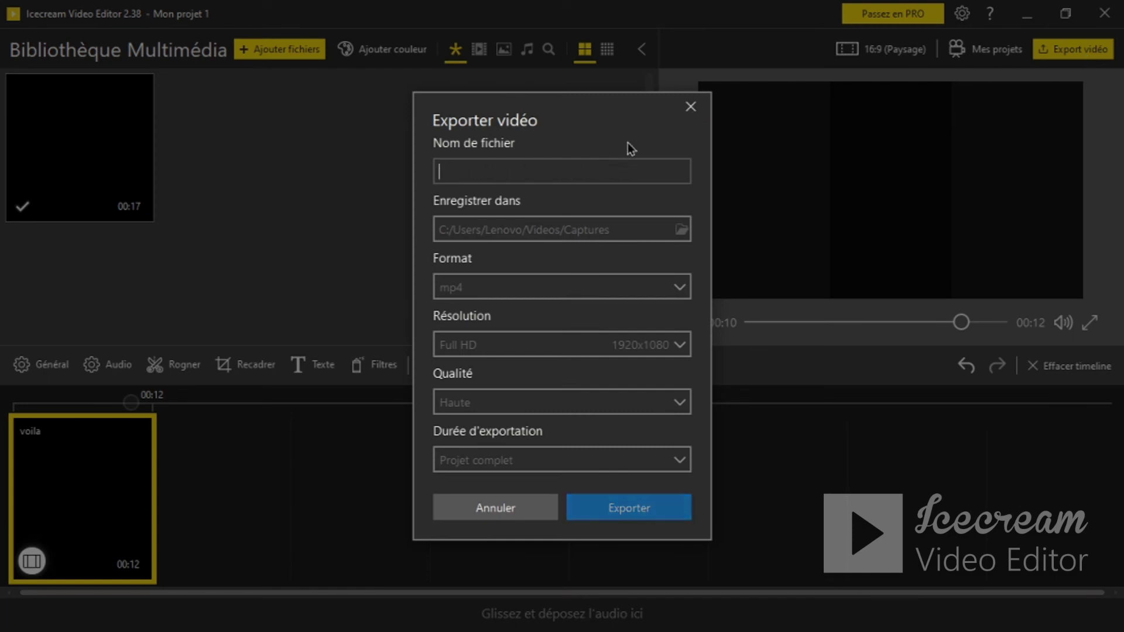
{"action": "type", "text": "v"}
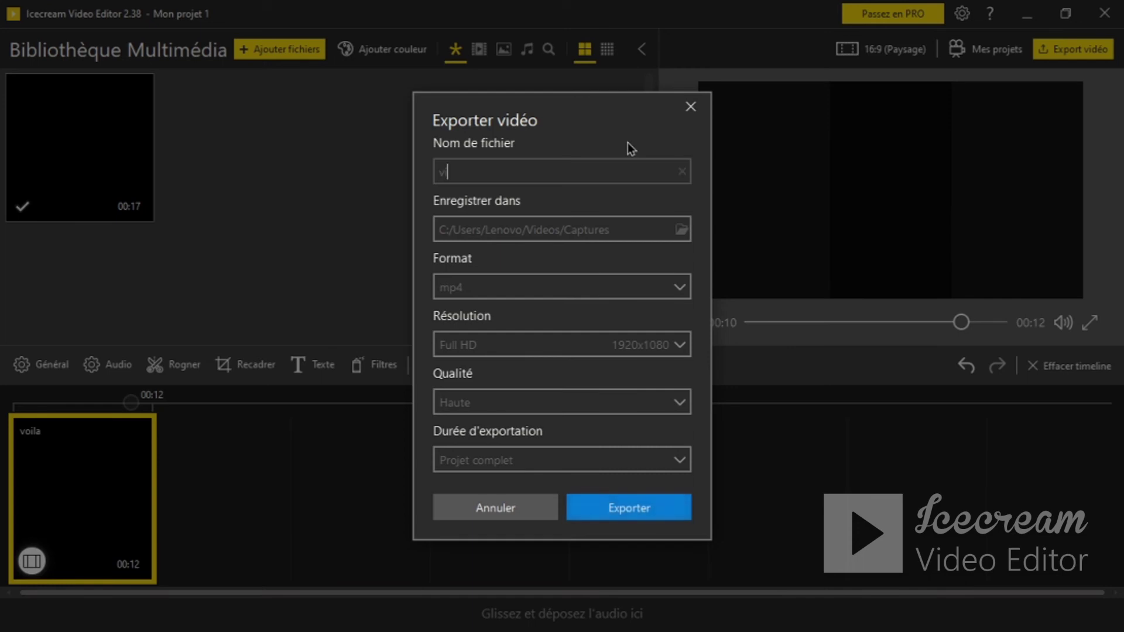
{"action": "type", "text": "ideo pour yt"}
{"action": "key", "text": "Return"}
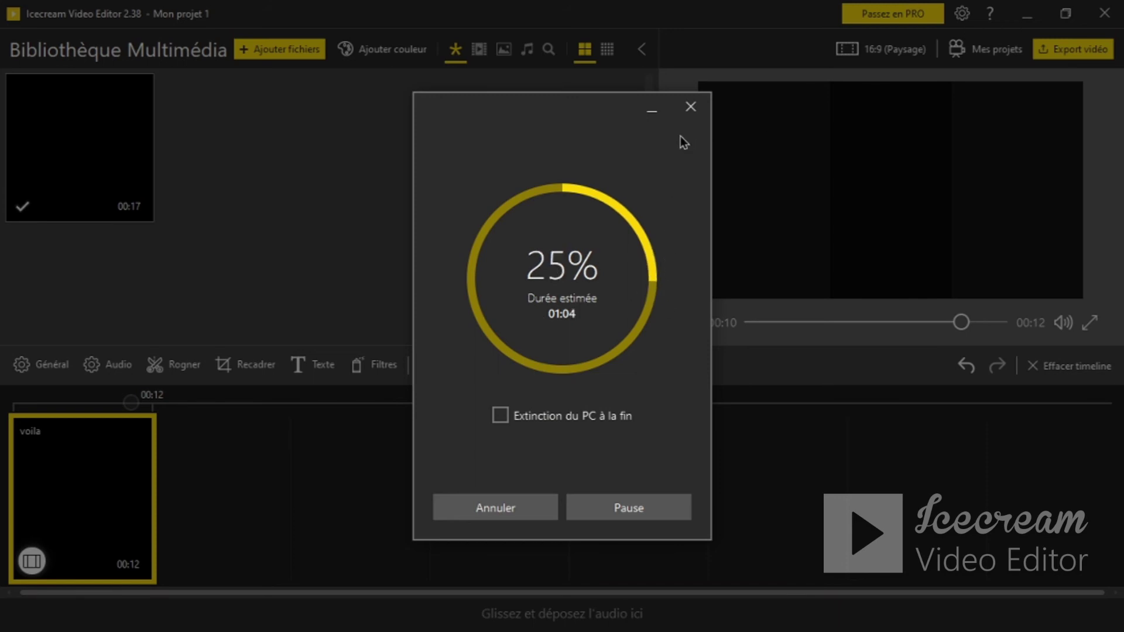
{"action": "left_click", "coordinate": [651, 112]}
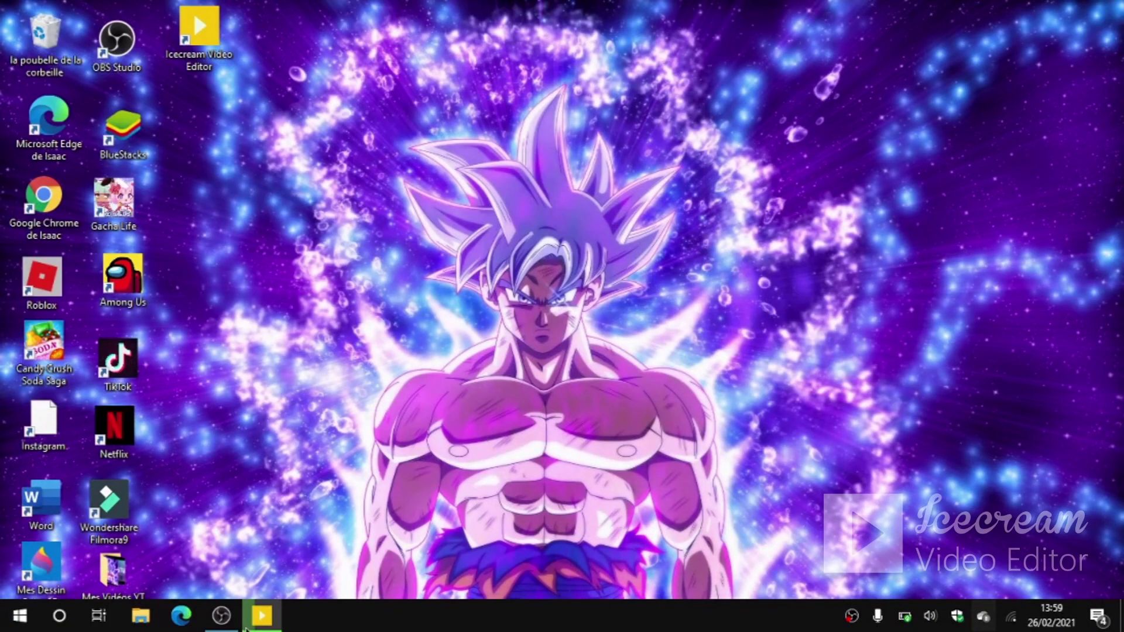
{"action": "left_click", "coordinate": [261, 615]}
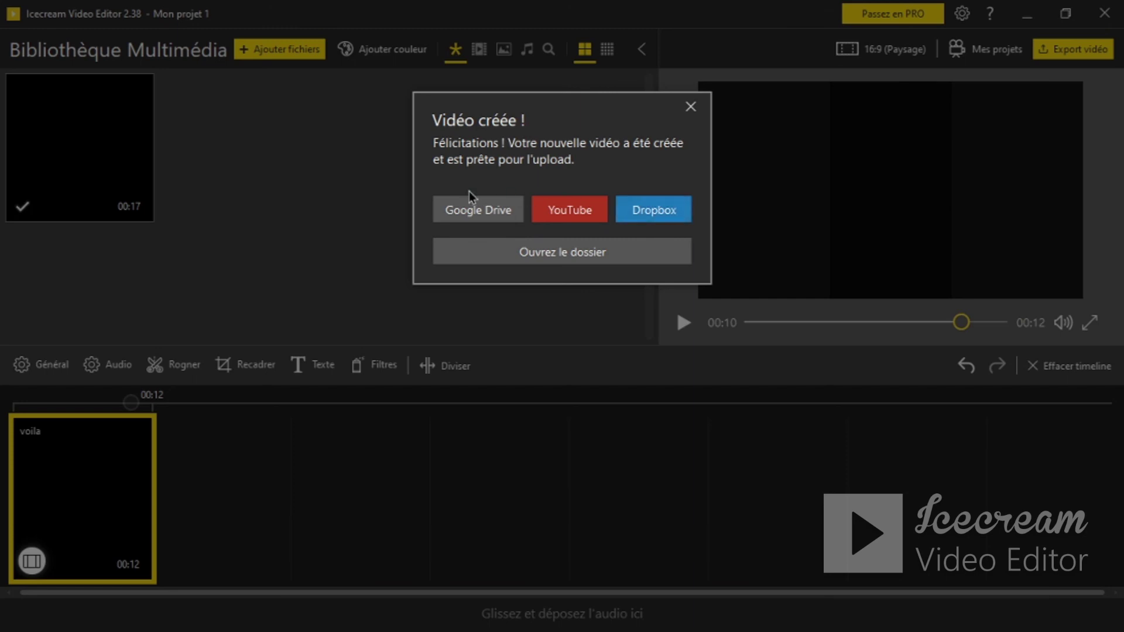
Open the folder containing the exported video, and close both the editor and the folder window
{"action": "left_click", "coordinate": [525, 256]}
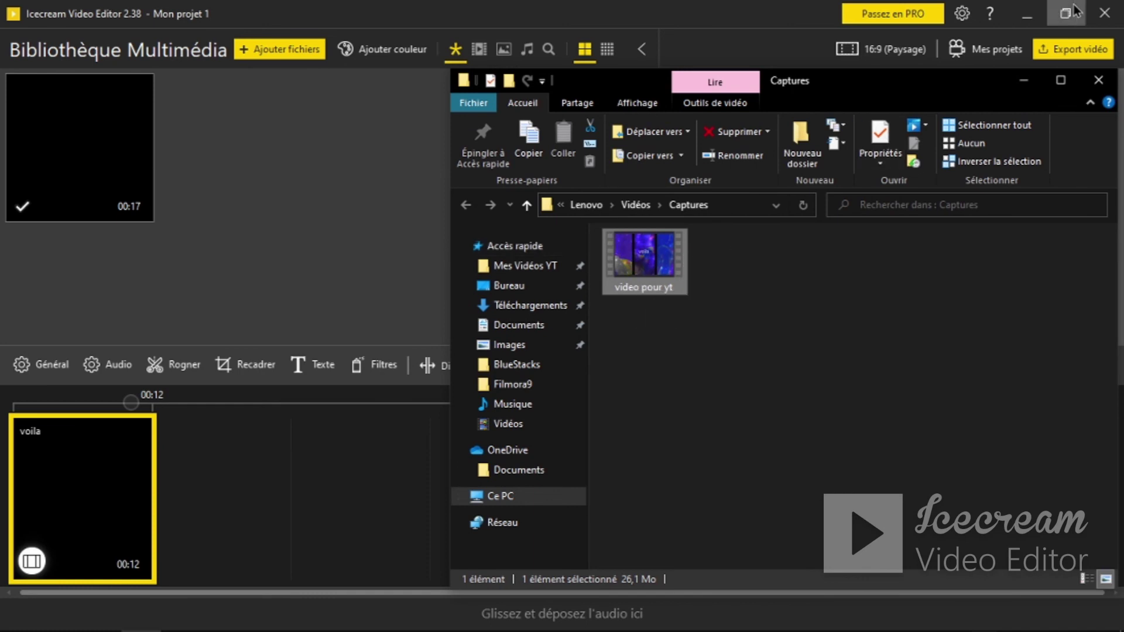
{"action": "left_click", "coordinate": [1104, 13]}
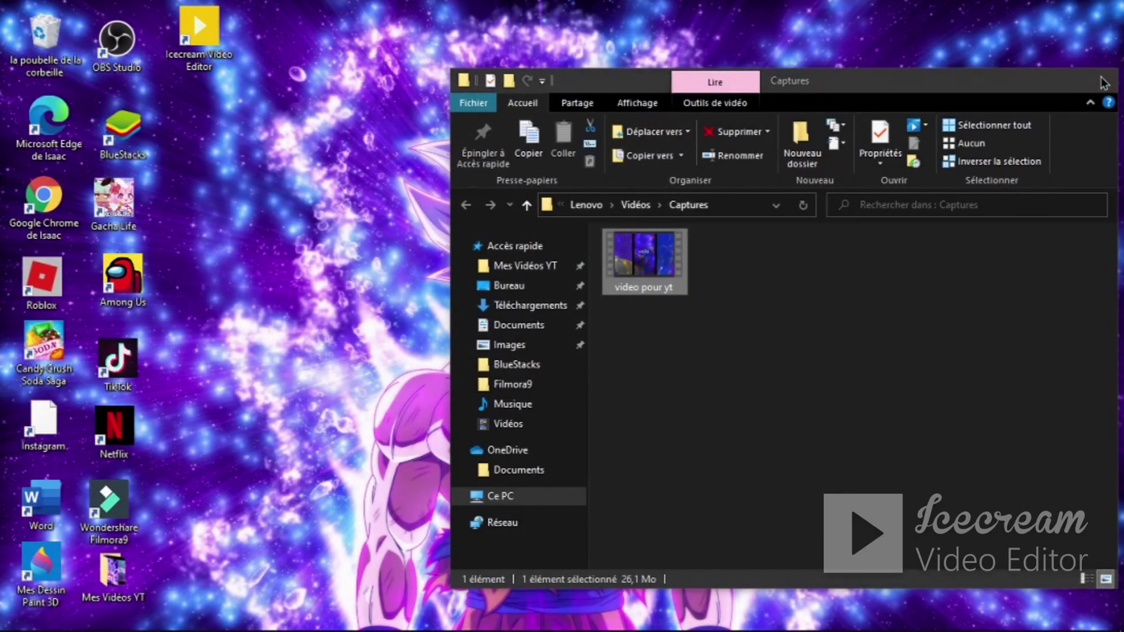
{"action": "left_click", "coordinate": [1099, 78]}
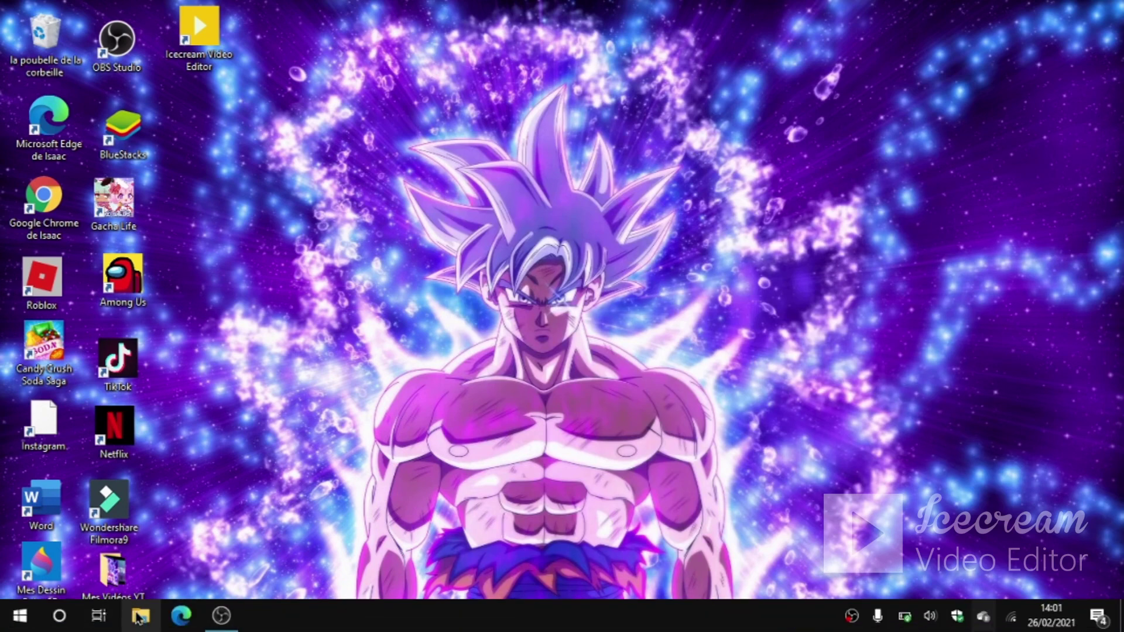
Browse to the Captures folder inside Vidéos and open the exported video "video pour yt"
{"action": "left_click", "coordinate": [140, 616]}
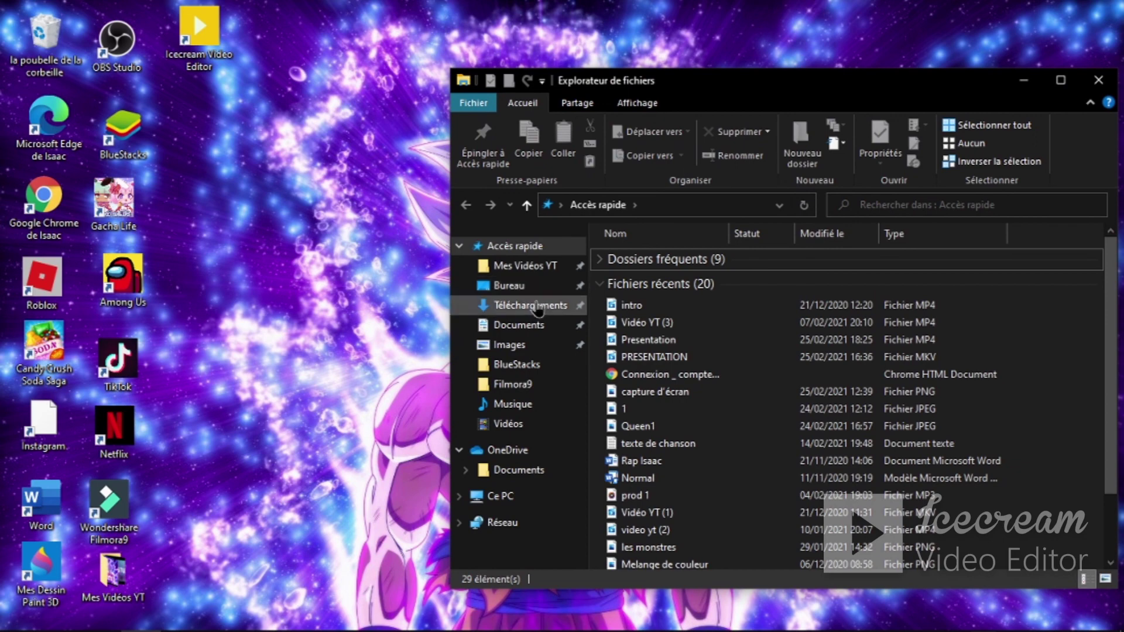
{"action": "left_click", "coordinate": [535, 424]}
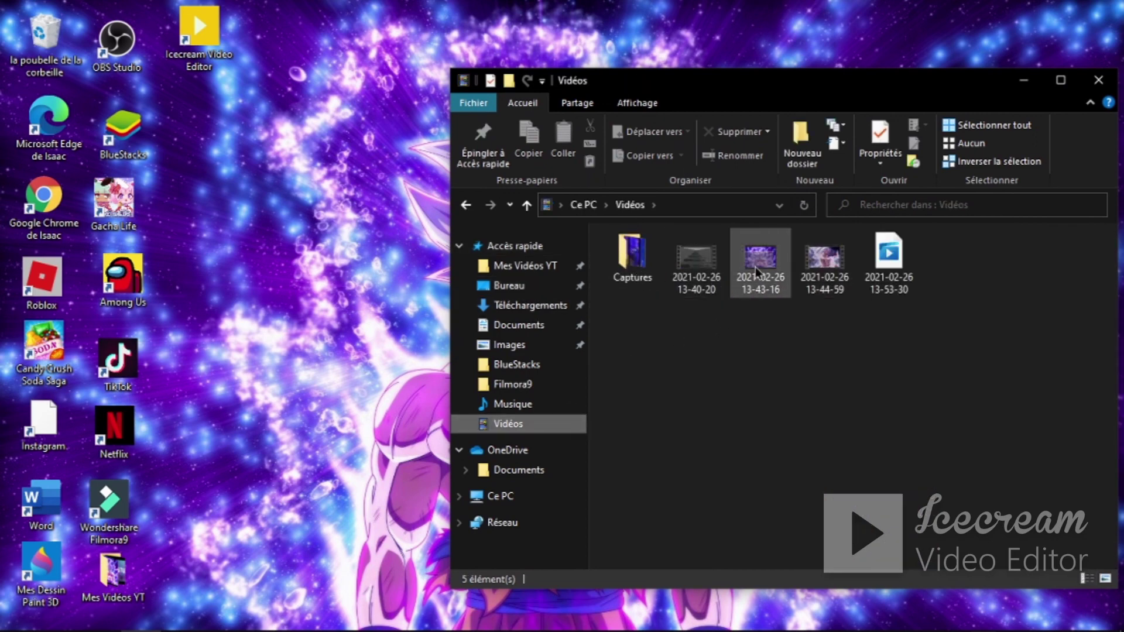
{"action": "double_click", "coordinate": [644, 261]}
{"action": "double_click", "coordinate": [651, 272]}
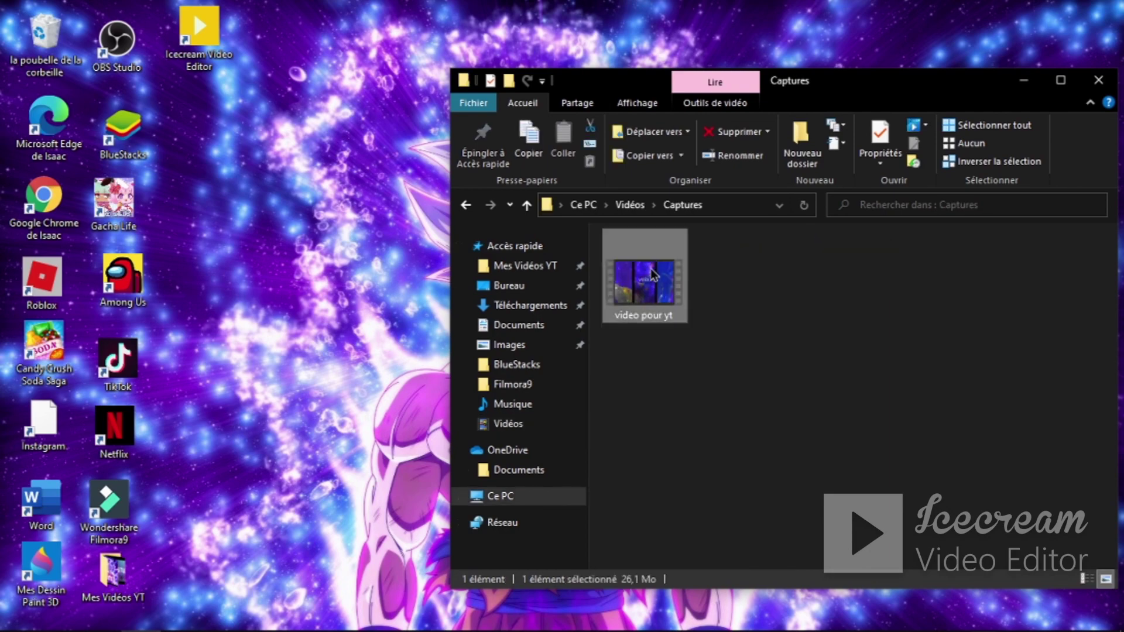